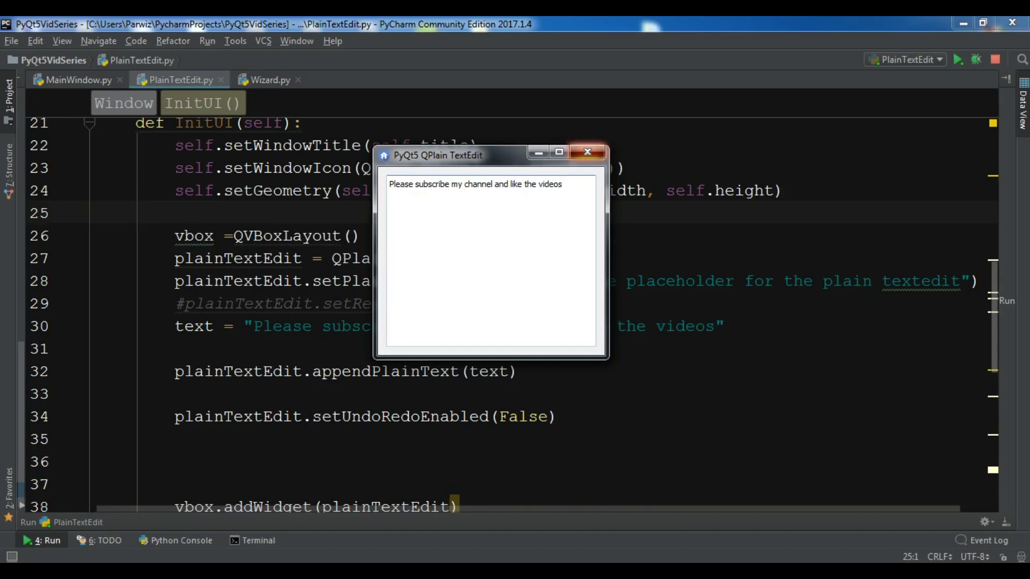
# Step: Close the QPlainTextEdit demo window and switch to the empty Wizard.py tab
pyautogui.click(586, 152)
pyautogui.click(269, 80)
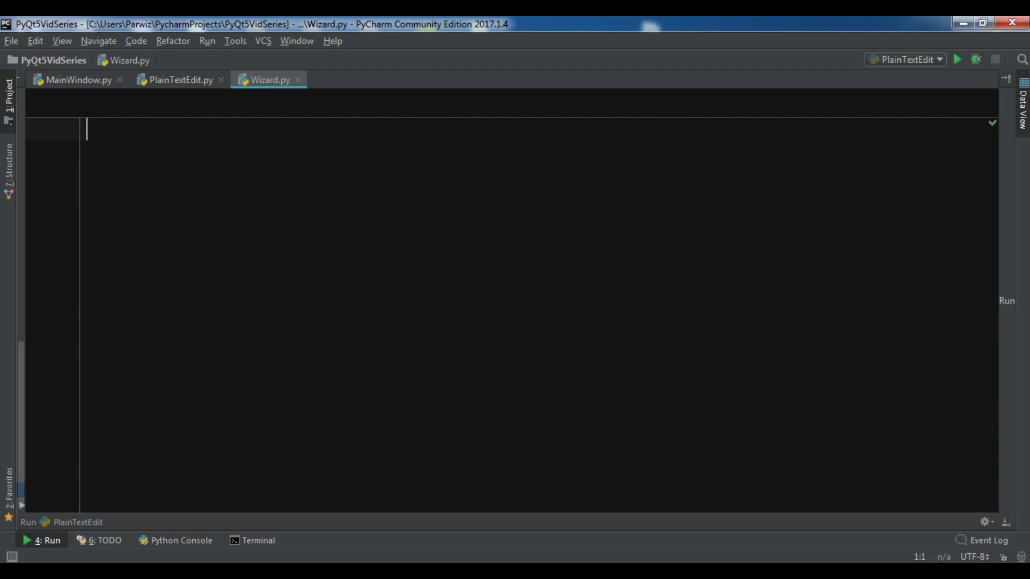
# Step: Copy the PyQt5 window boilerplate from MainWindow.py and paste it into Wizard.py
pyautogui.hotkey('alt', 'Left')
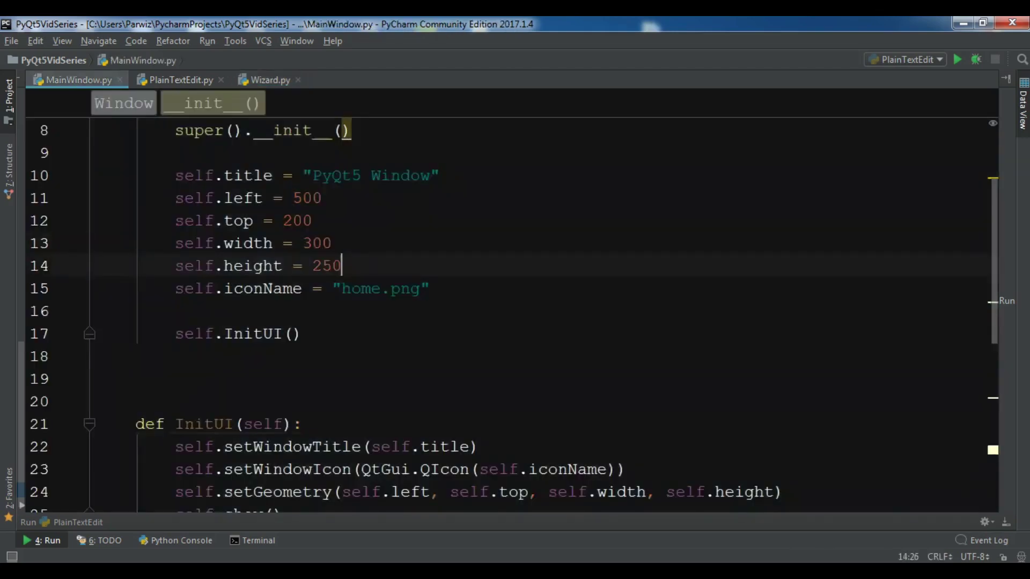
pyautogui.hotkey('alt', 'Right')
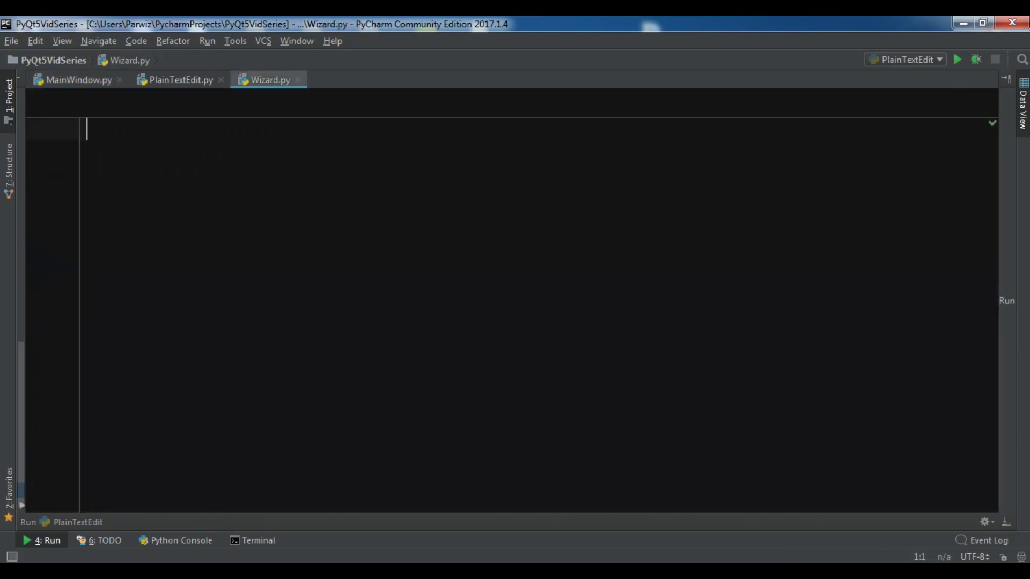
pyautogui.hotkey('ctrl', 'v')
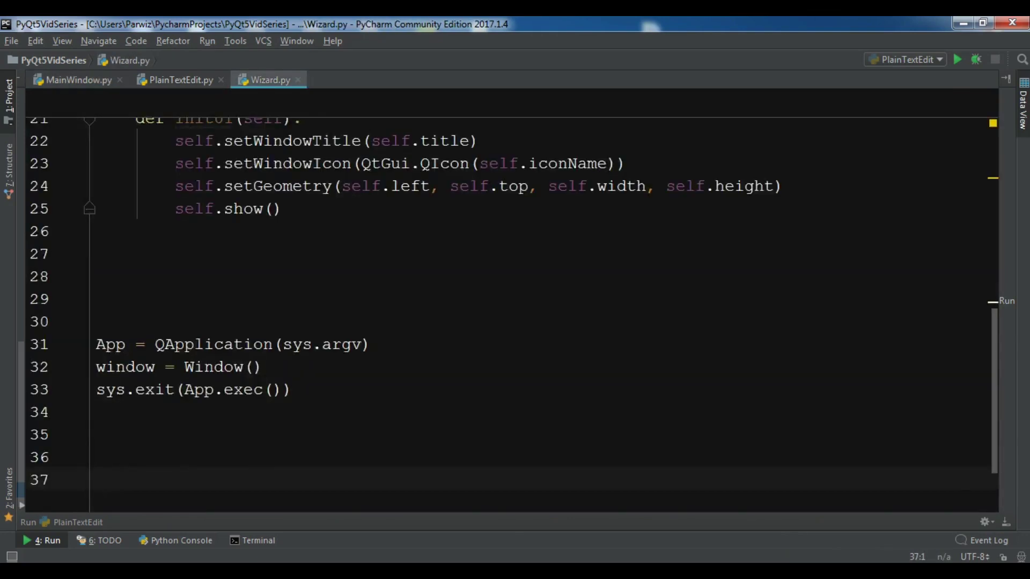
pyautogui.scroll(3, 515, 306)
pyautogui.scroll(2, 515, 305)
# Step: Retitle the window 'PyQt5 Wizards' and import QWidget, QPushButton, QVBoxLayout and QWizard
pyautogui.doubleClick(400, 202)
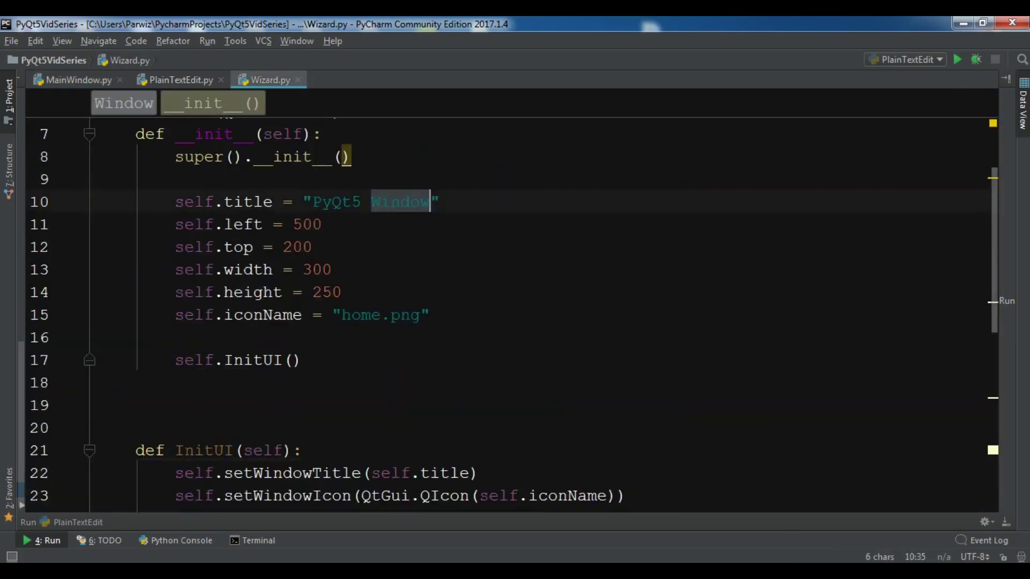
pyautogui.write('Wizards')
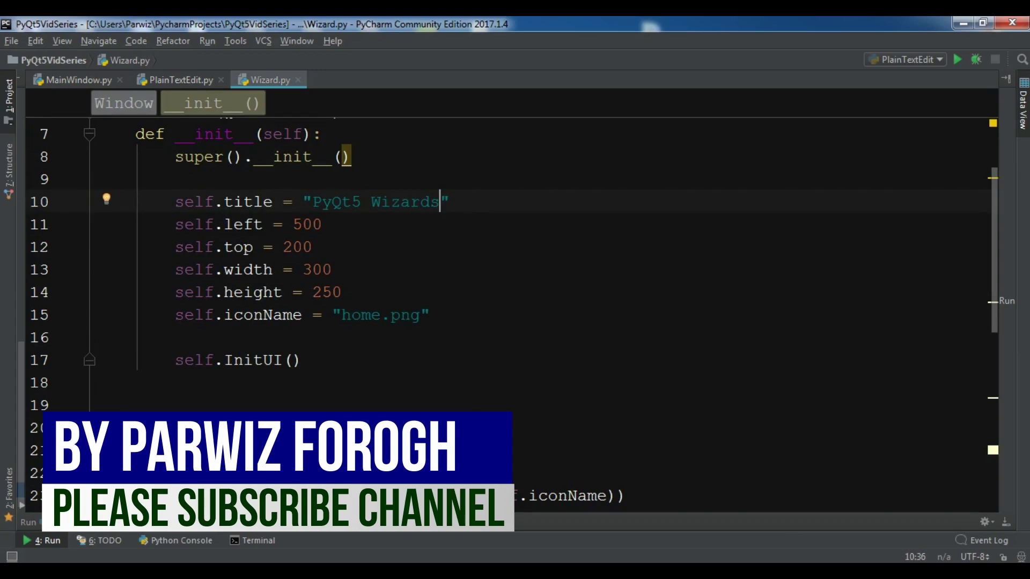
pyautogui.scroll(3, 515, 282)
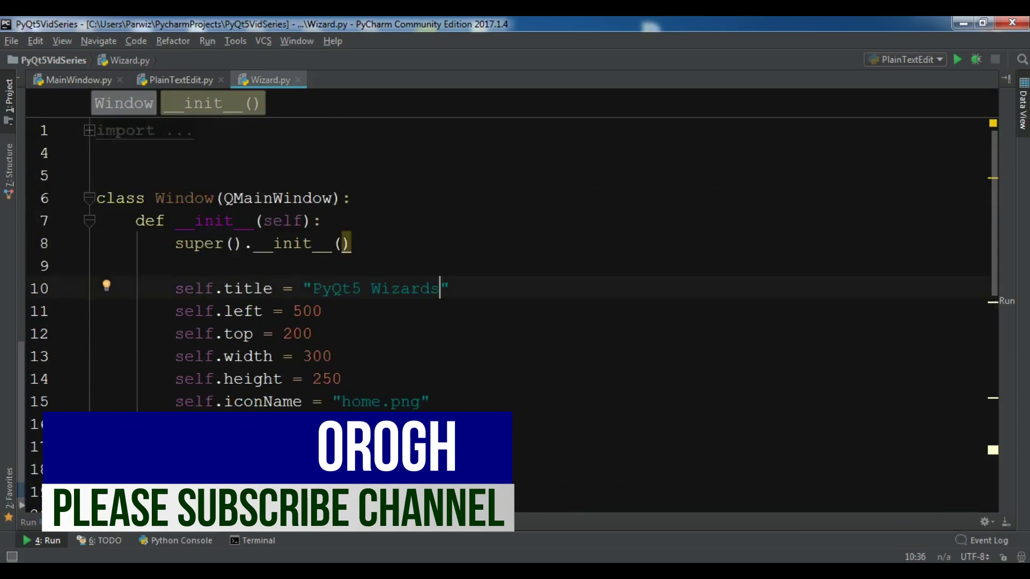
pyautogui.click(90, 131)
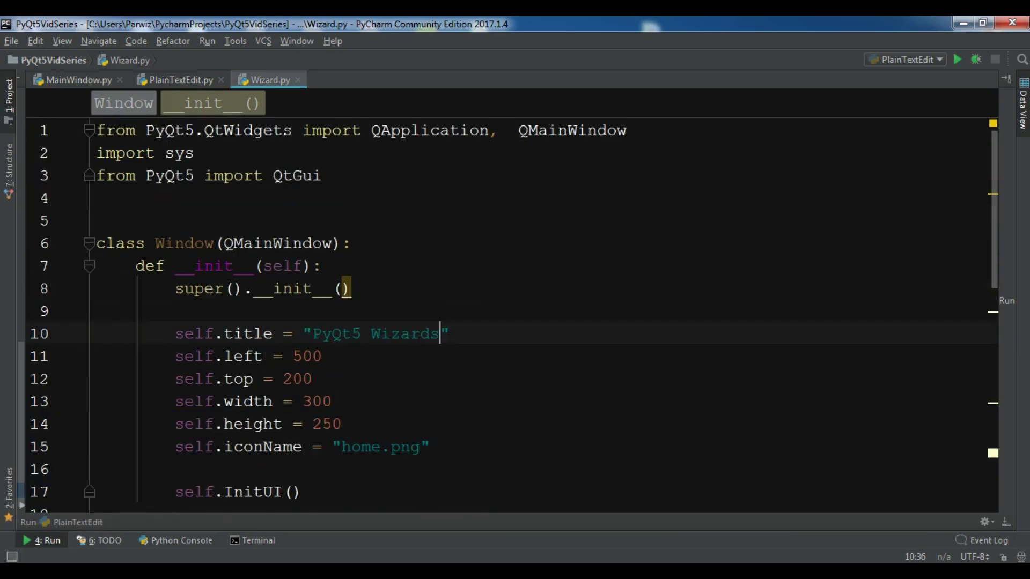
pyautogui.doubleClick(571, 130)
pyautogui.write('q')
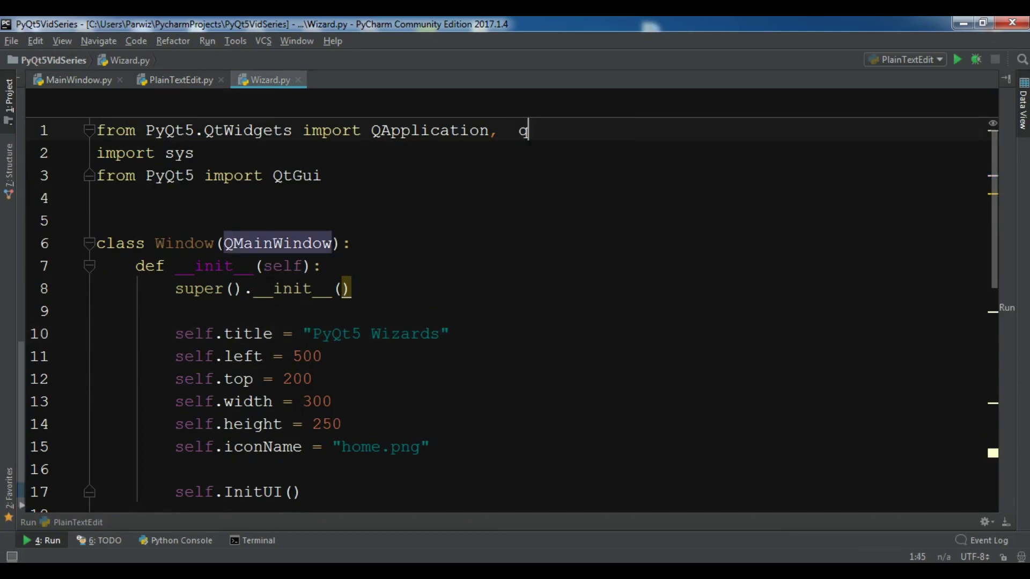
pyautogui.press('BackSpace')
pyautogui.write('QWi')
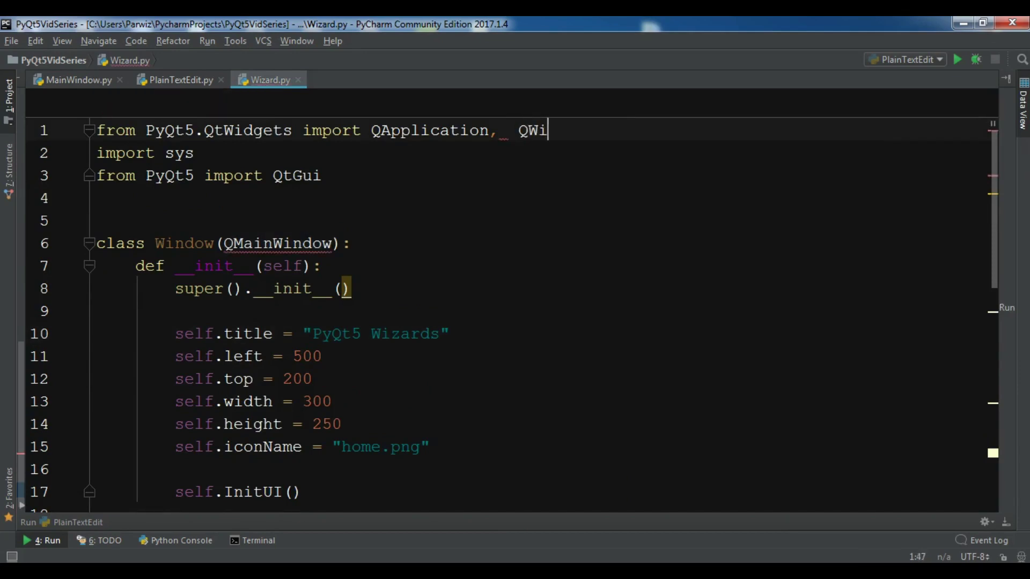
pyautogui.press('Tab')
pyautogui.write(', QP')
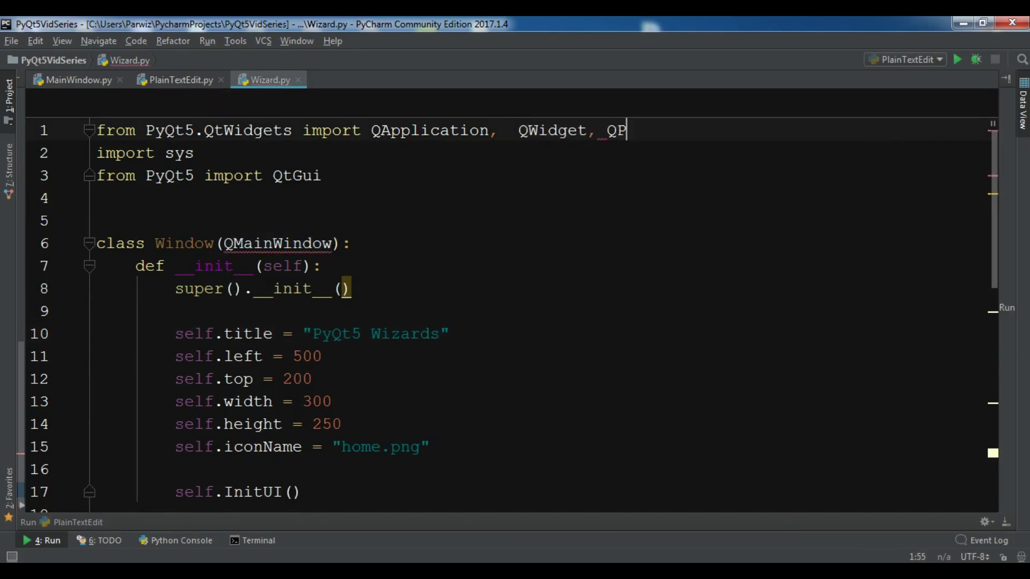
pyautogui.write('u')
pyautogui.press('Tab')
pyautogui.write(', ')
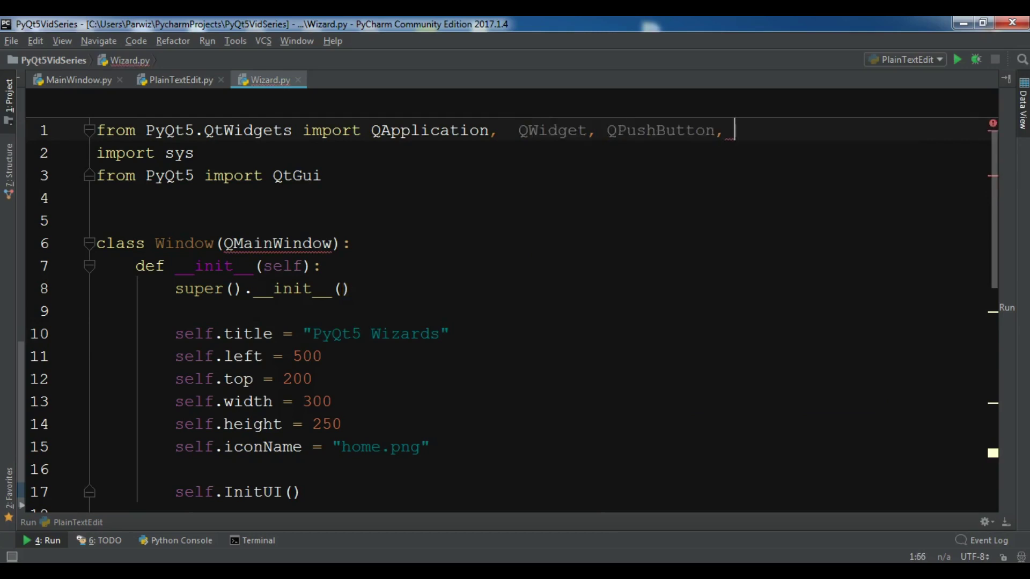
pyautogui.write('QV')
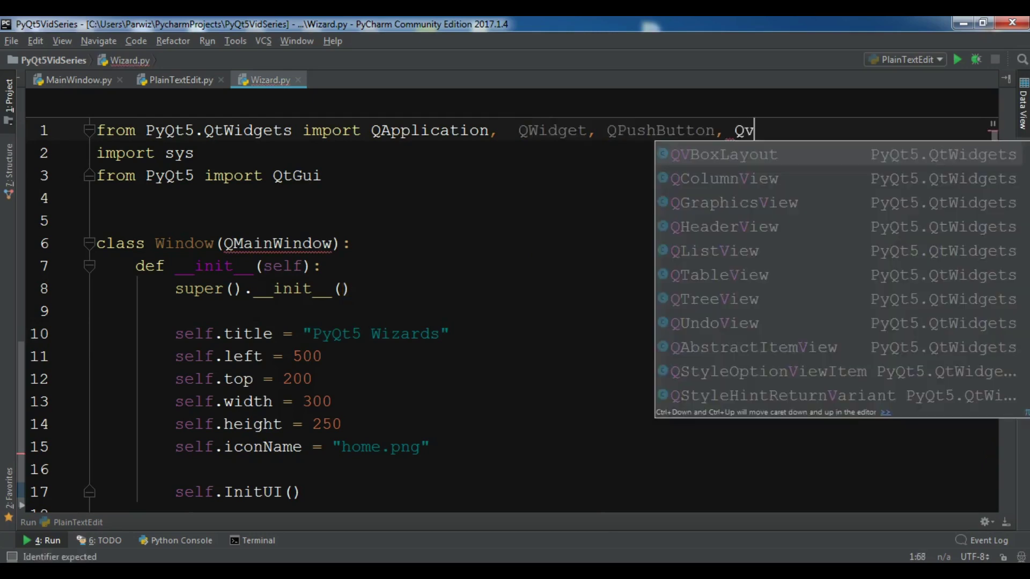
pyautogui.press('Tab')
pyautogui.write(', QWi')
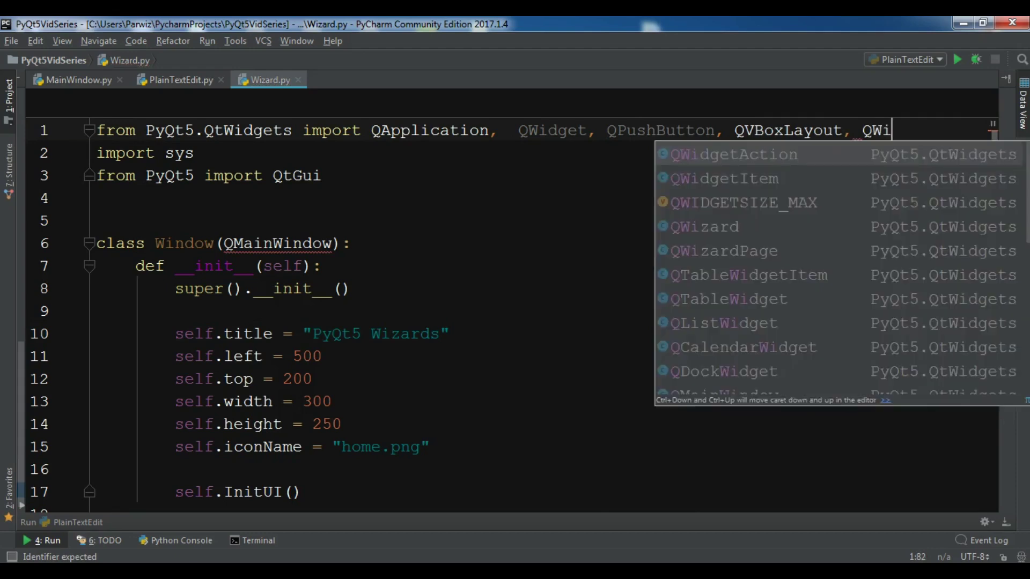
pyautogui.press('Down')
pyautogui.press('Tab')
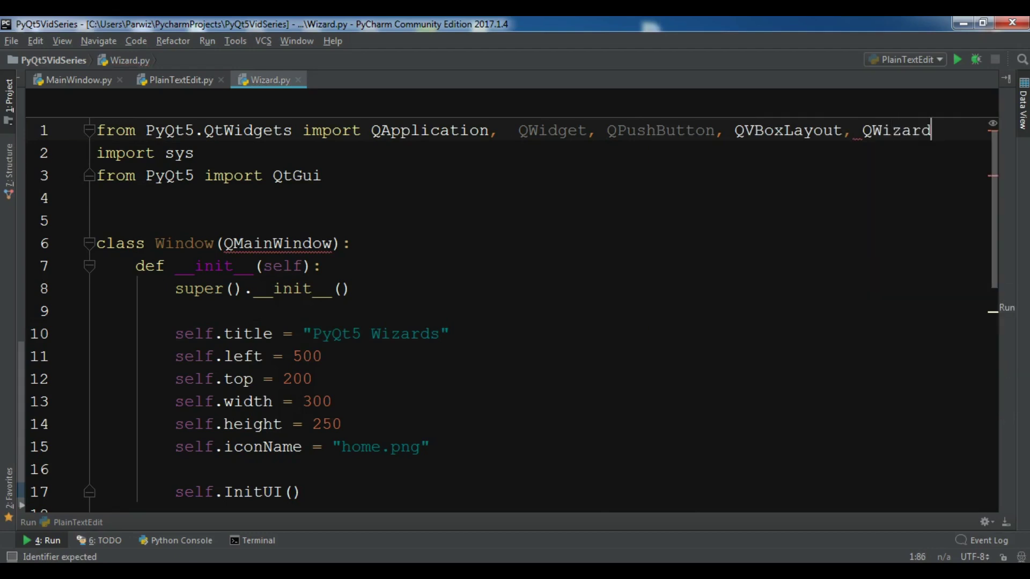
# Step: Change the Window class base from QMainWindow to QWidget
pyautogui.click(274, 243)
pyautogui.doubleClick(274, 243)
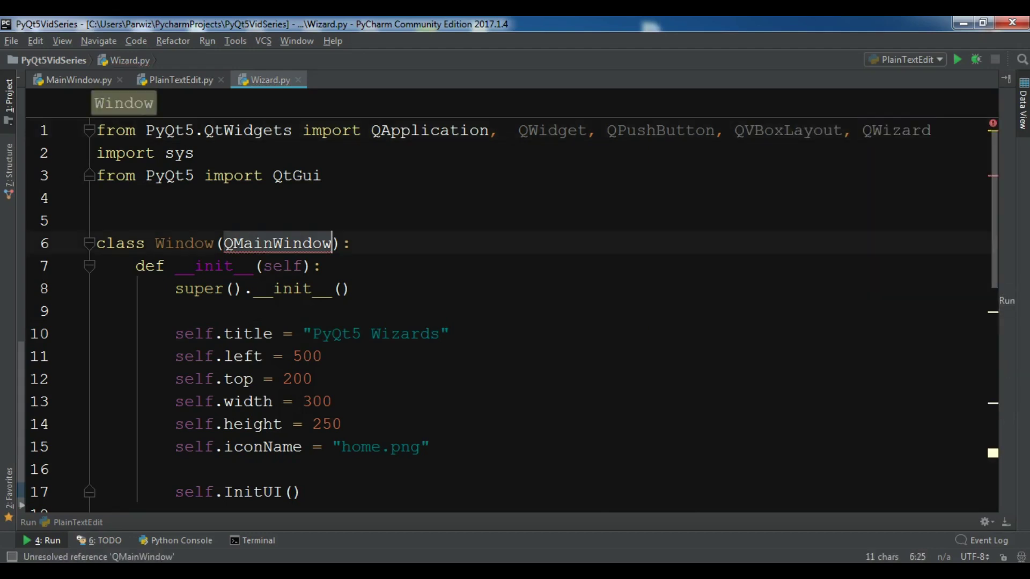
pyautogui.write('qwi')
pyautogui.press('BackSpace')
pyautogui.press('BackSpace')
pyautogui.press('BackSpace')
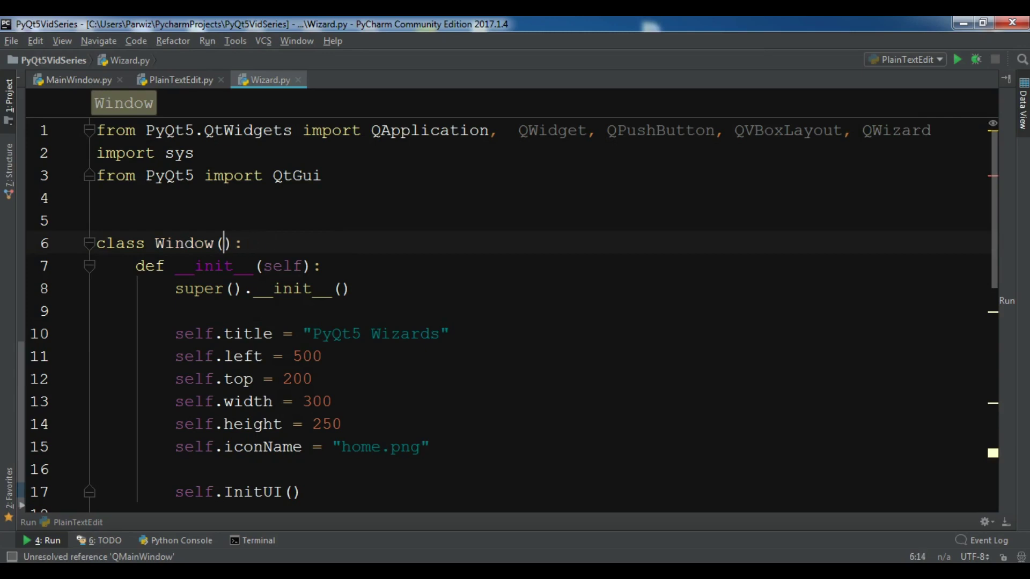
pyautogui.write('QWi')
pyautogui.press('Tab')
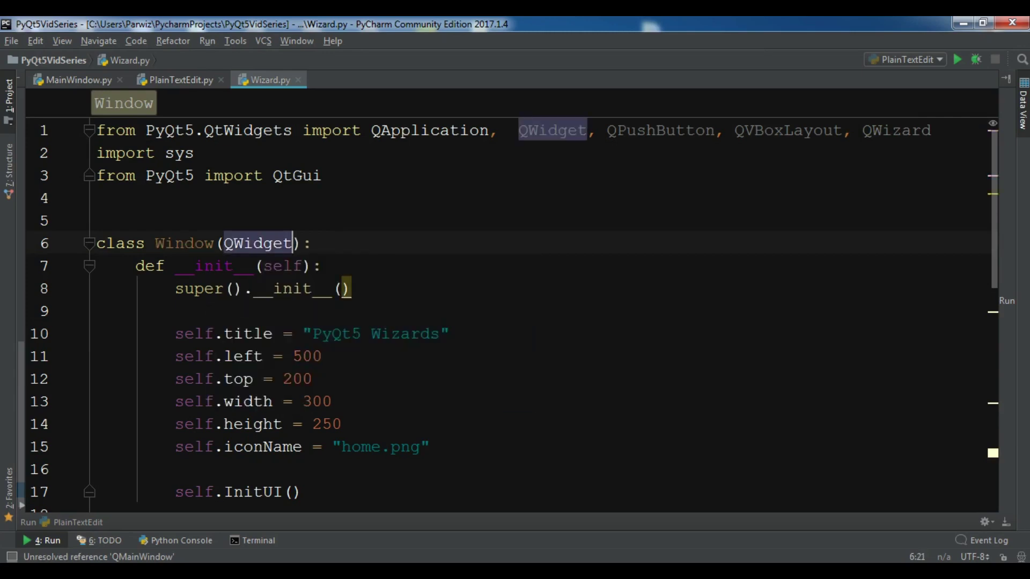
pyautogui.scroll(-5, 515, 323)
pyautogui.scroll(-5, 515, 321)
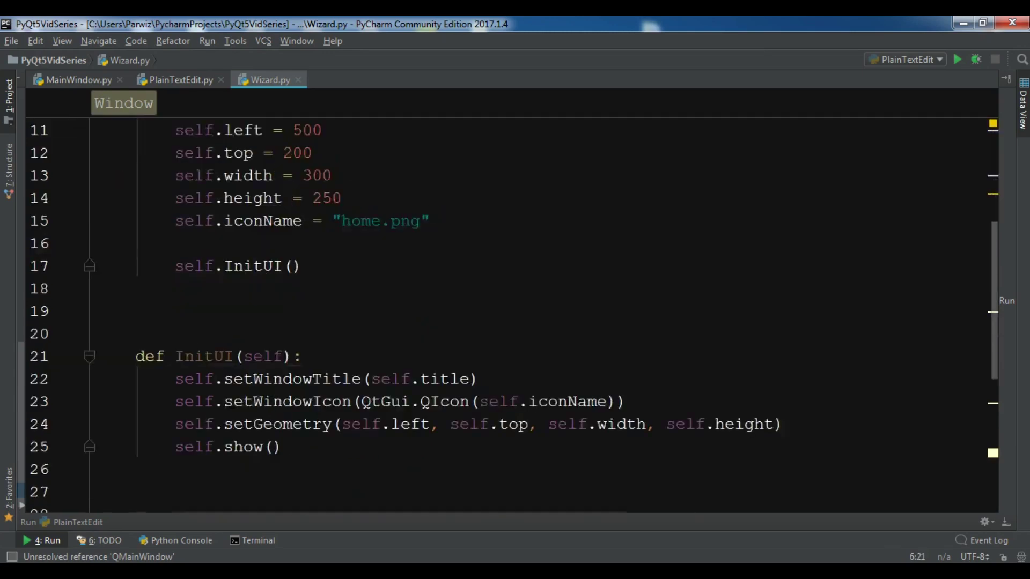
pyautogui.scroll(-5, 516, 322)
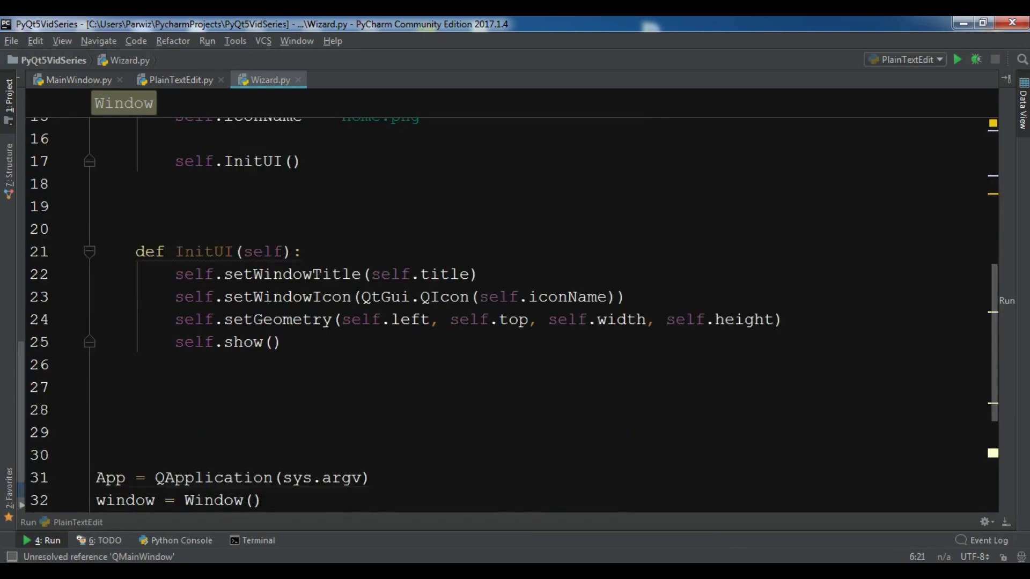
# Step: Below the geometry call, create a QVBoxLayout vbox and a 'Launch' QPushButton
pyautogui.click(784, 319)
pyautogui.press('Return')
pyautogui.press('Return')
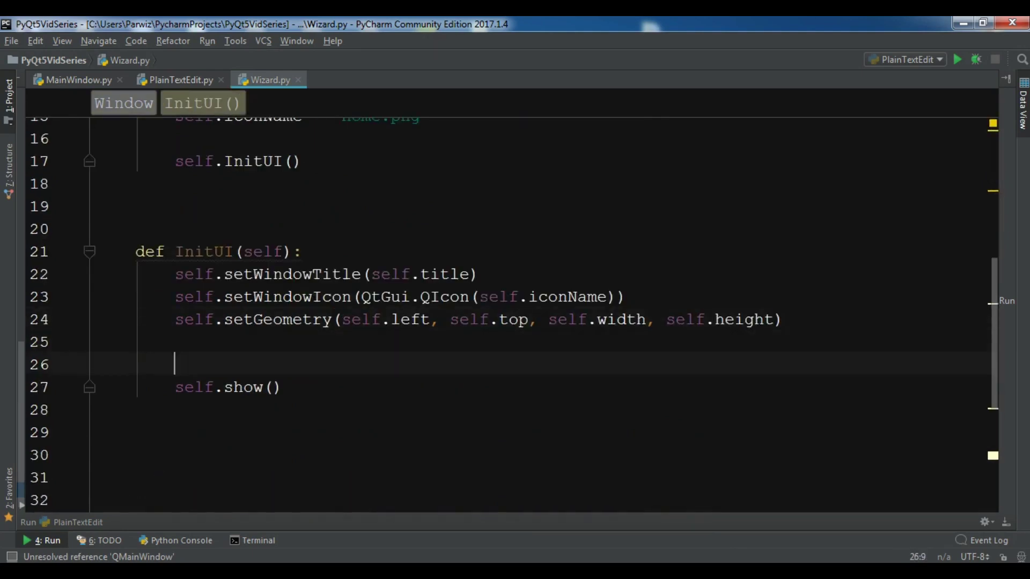
pyautogui.press('Return')
pyautogui.press('Up')
pyautogui.write('vbox = QV')
pyautogui.press('Tab')
pyautogui.write('()')
pyautogui.press('End')
pyautogui.press('Return')
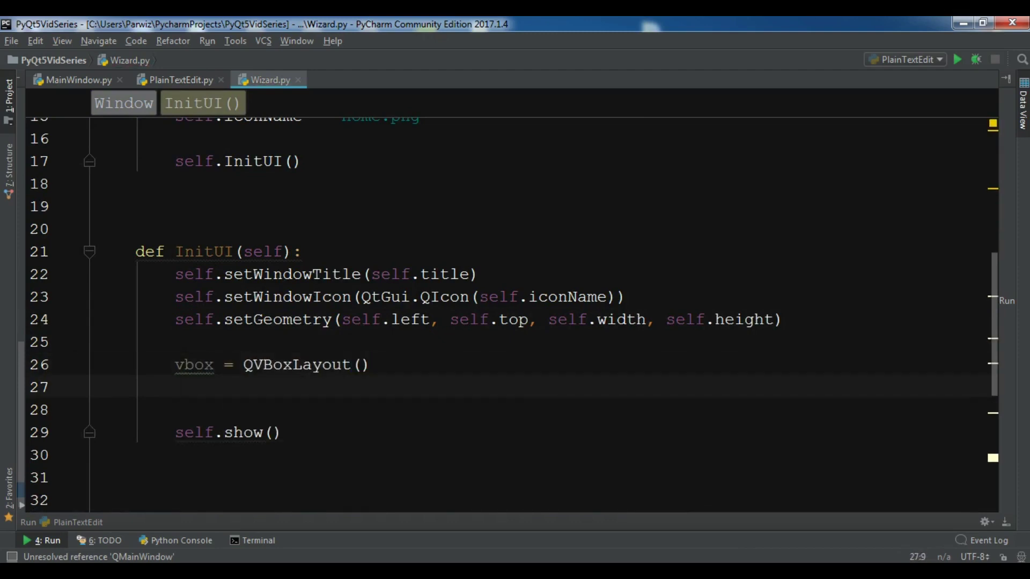
pyautogui.write('button = ')
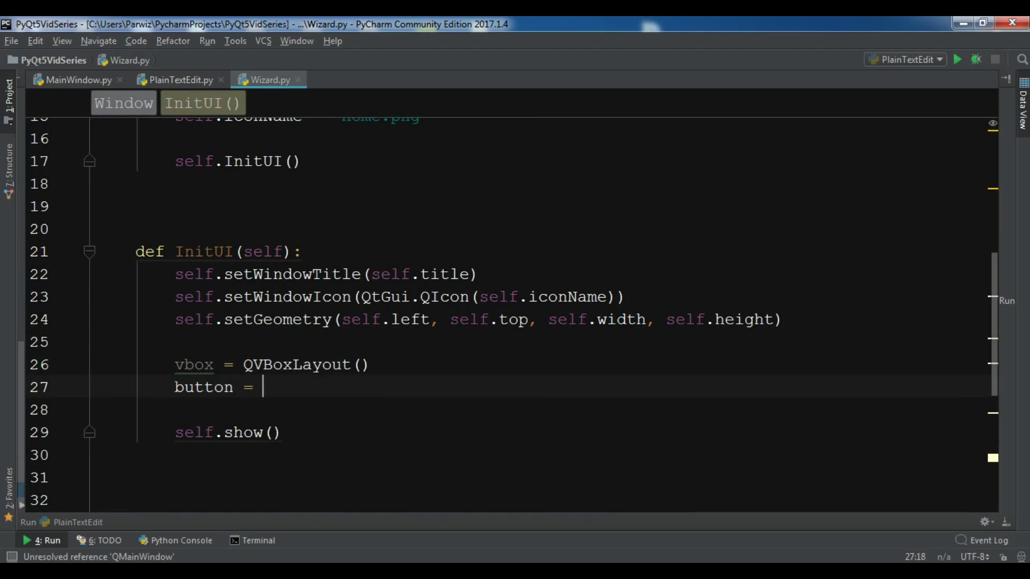
pyautogui.write('QPu')
pyautogui.press('Tab')
pyautogui.write('()')
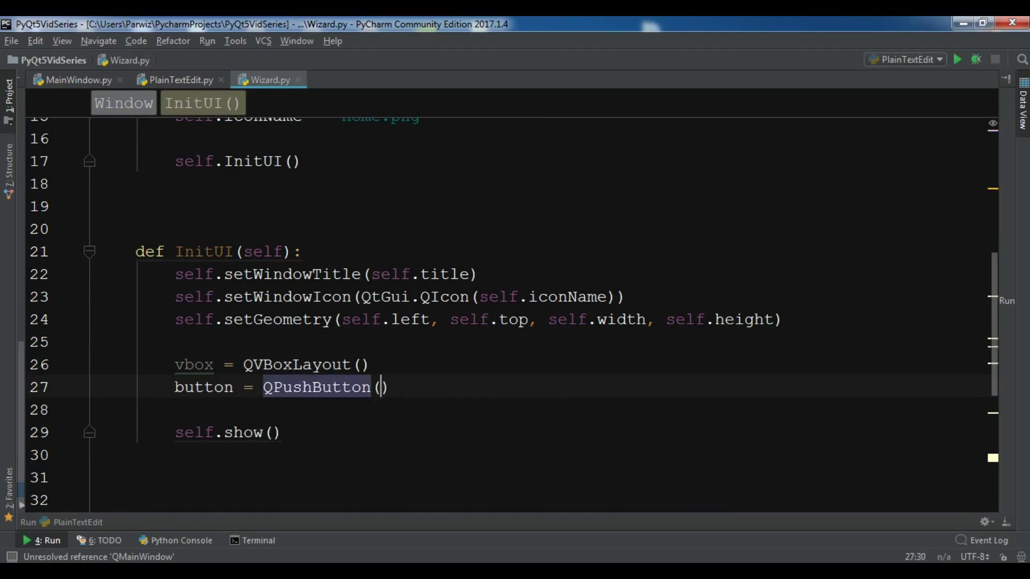
pyautogui.write('"Launch"')
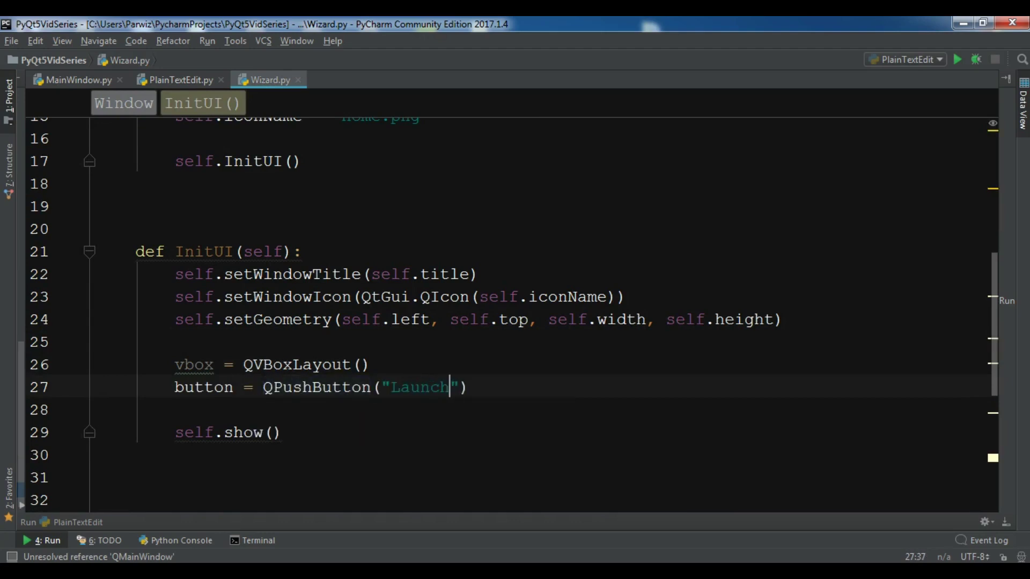
pyautogui.press('End')
pyautogui.press('Return')
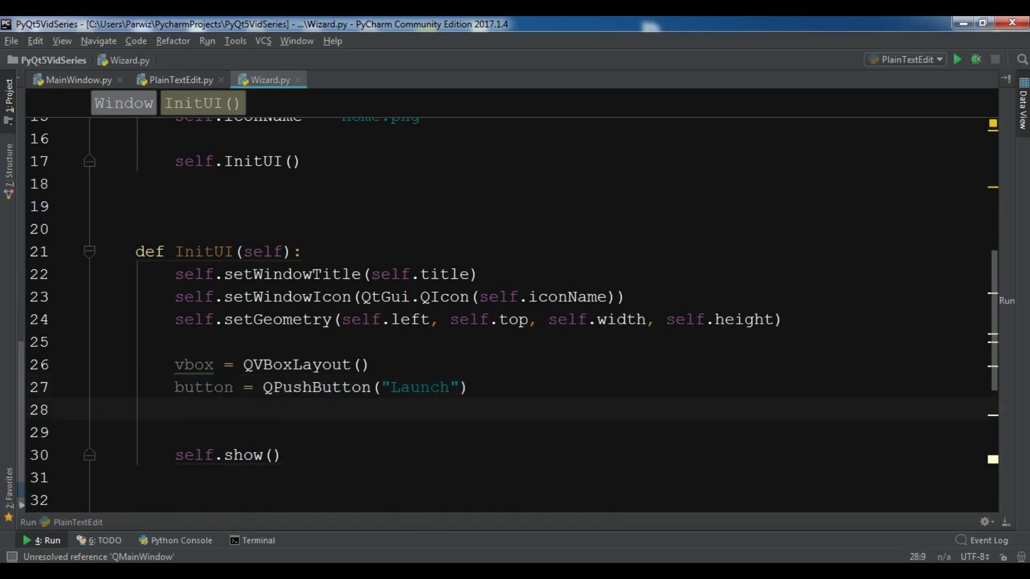
# Step: Add vbox.addWidget(button) and self.setLayout(vbox) on new lines
pyautogui.press('Return')
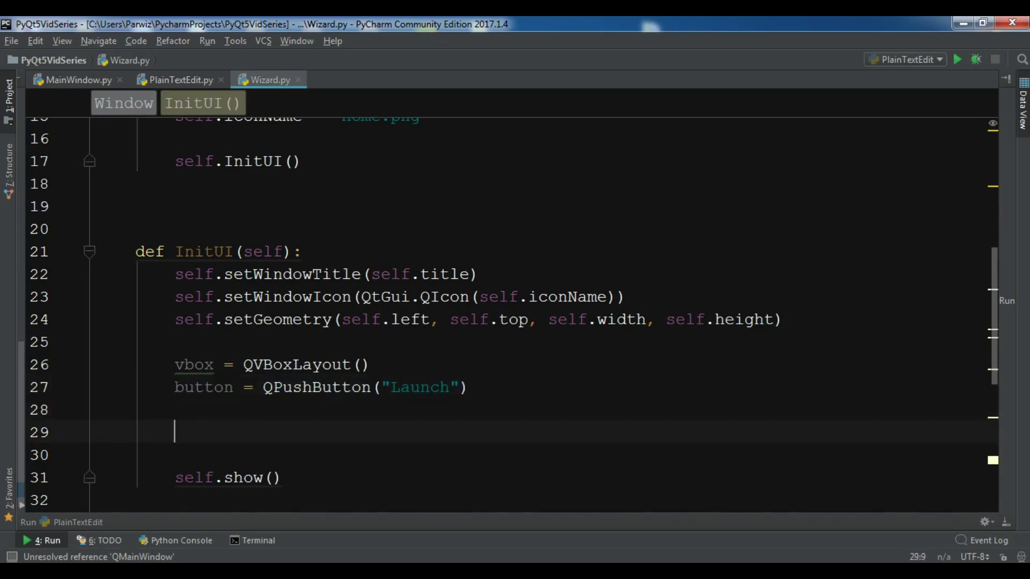
pyautogui.write('vbox.ad')
pyautogui.press('Return')
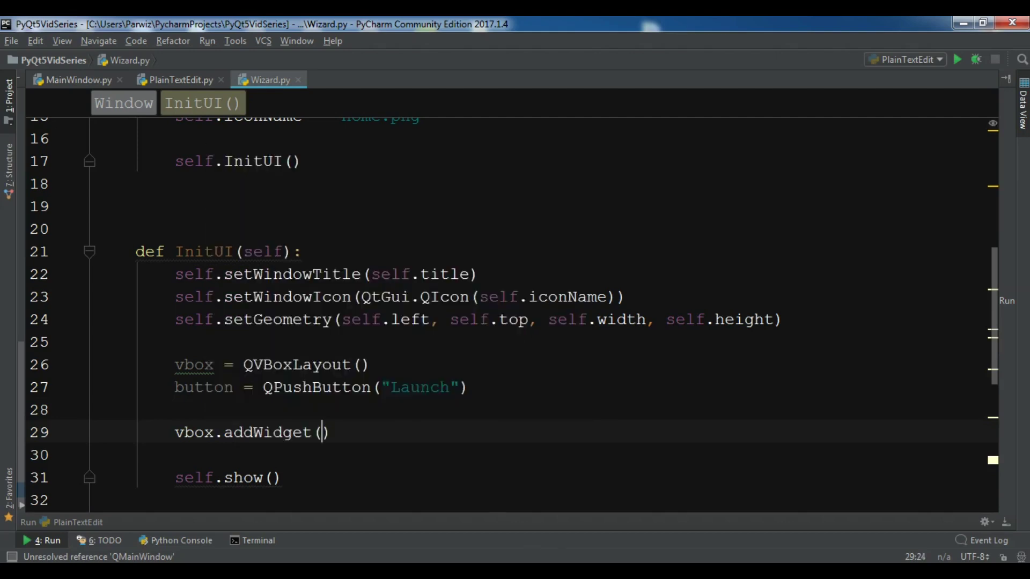
pyautogui.write('bu')
pyautogui.press('Return')
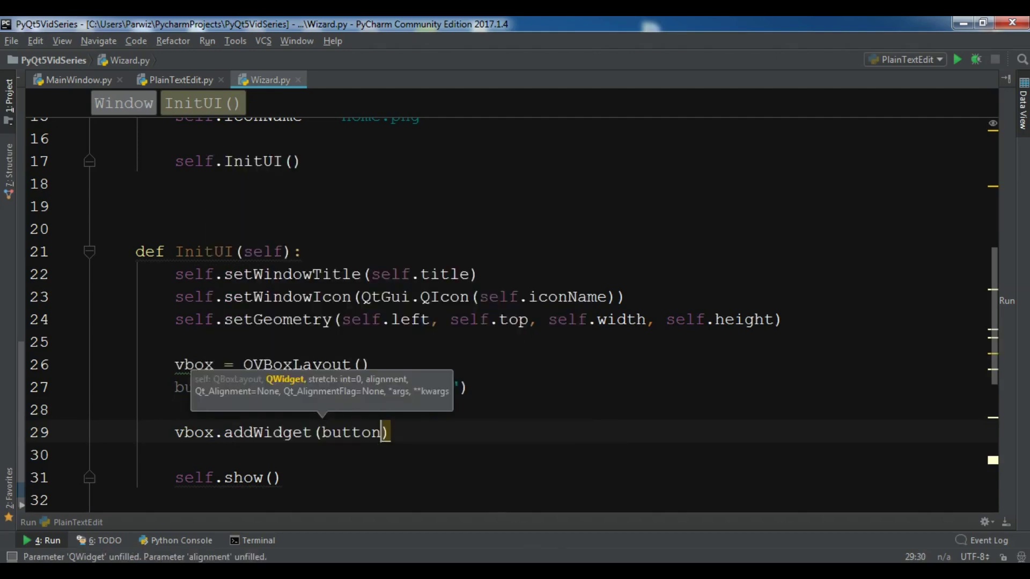
pyautogui.press('End')
pyautogui.press('Return')
pyautogui.press('Return')
pyautogui.write('sel')
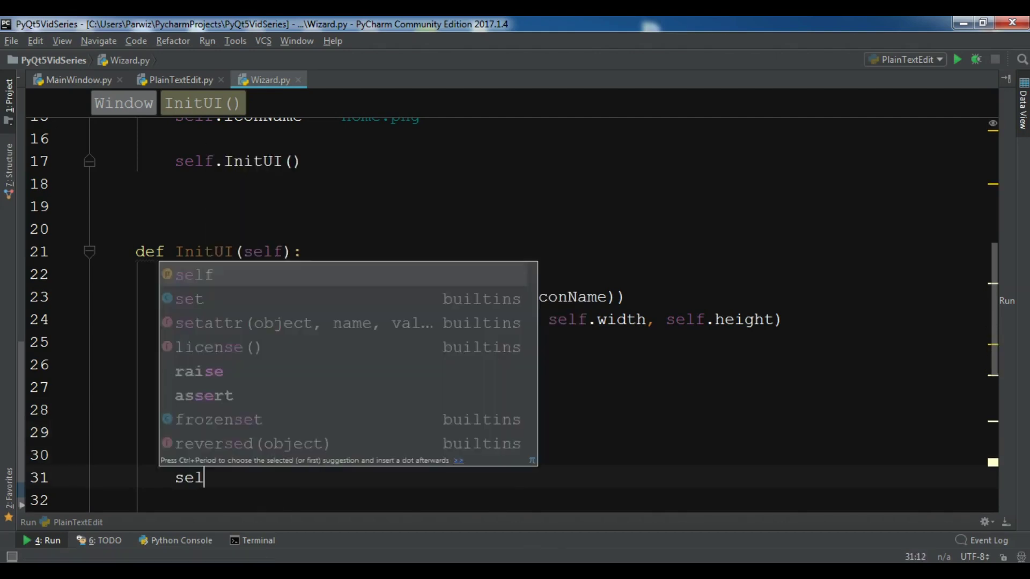
pyautogui.write('f.setLa')
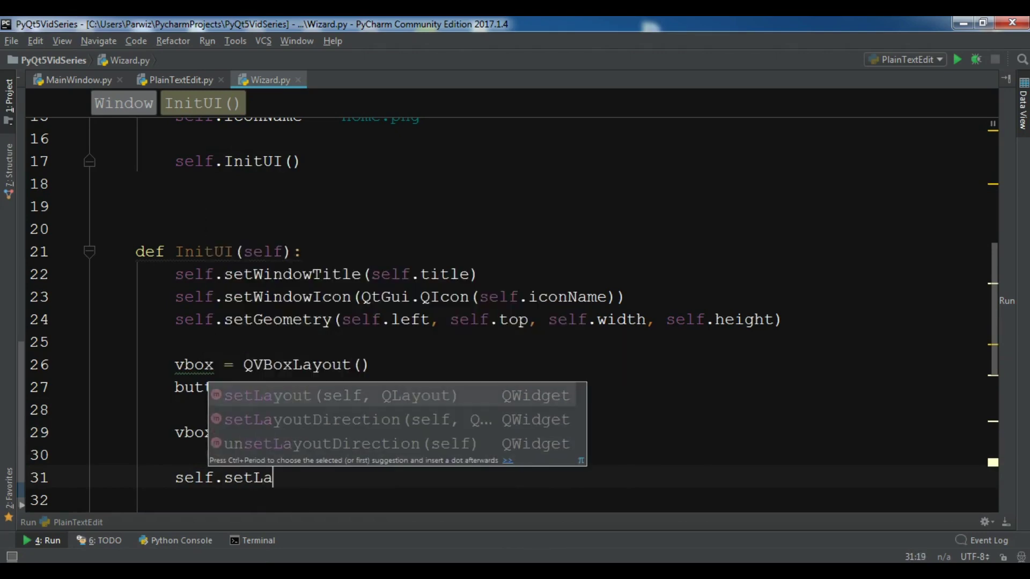
pyautogui.press('Return')
pyautogui.write('vbo')
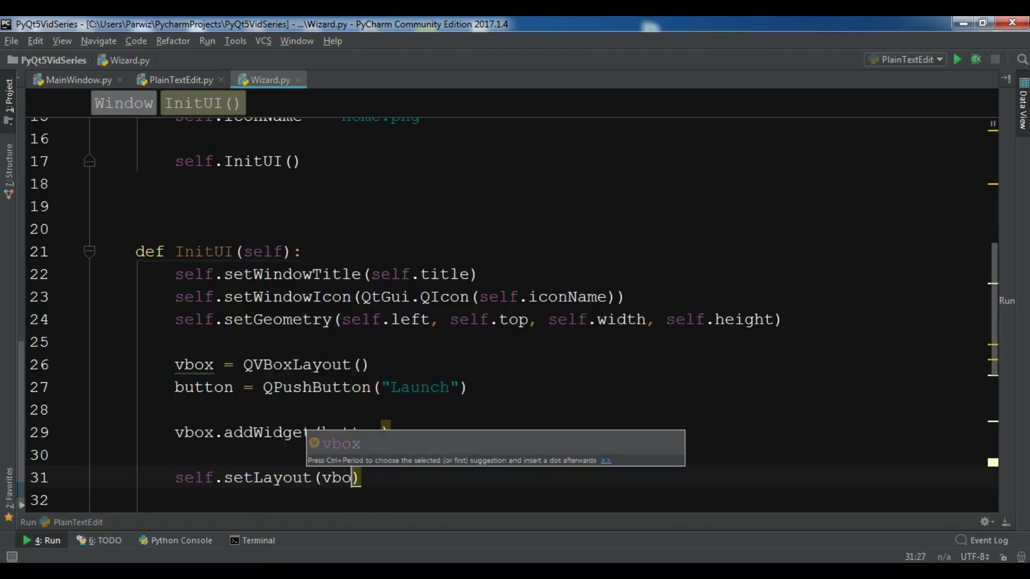
pyautogui.press('Return')
pyautogui.press('End')
pyautogui.press('Return')
pyautogui.press('Return')
pyautogui.press('Return')
pyautogui.write('s')
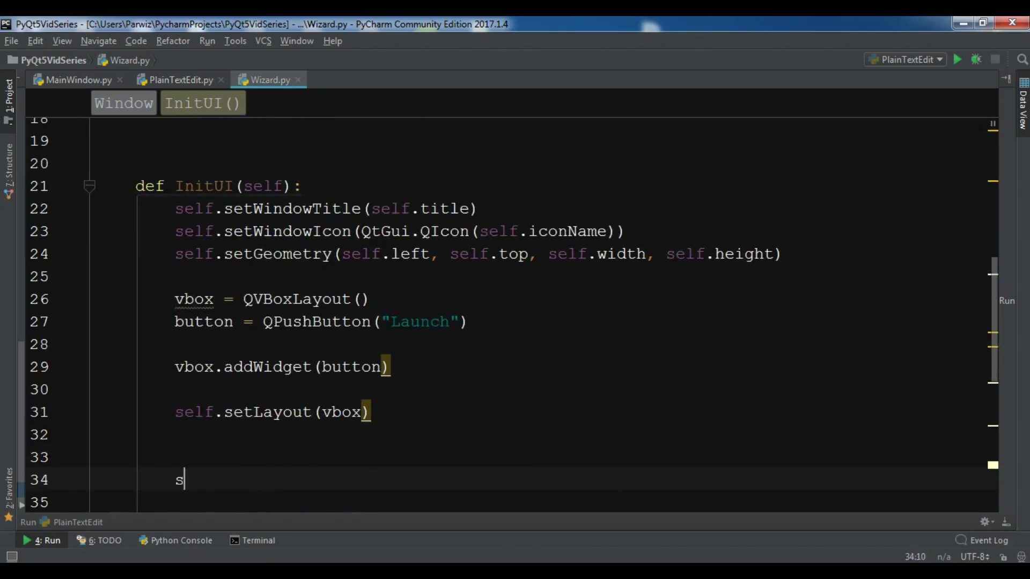
pyautogui.write('elf.wizar')
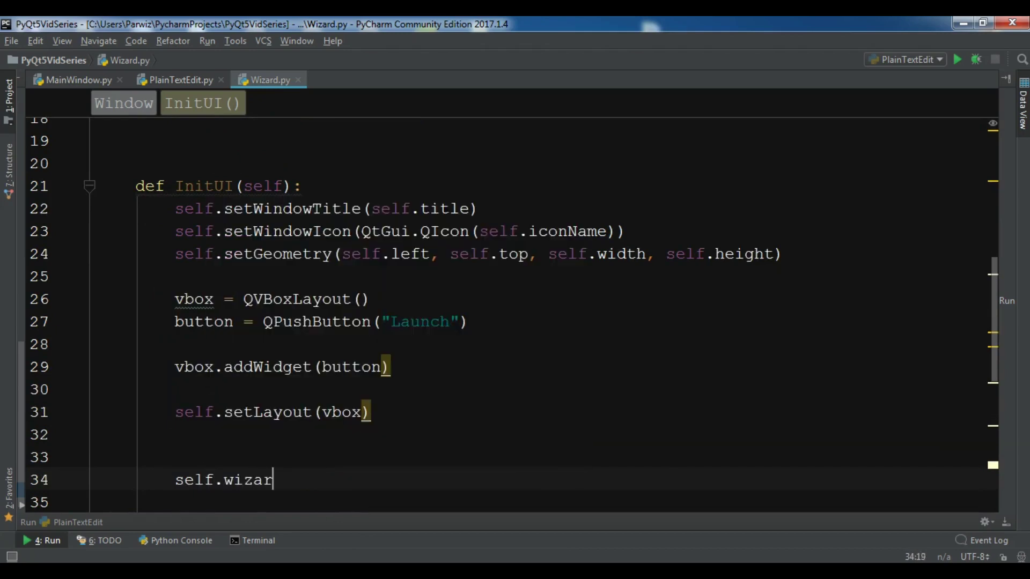
pyautogui.write('d = QWi')
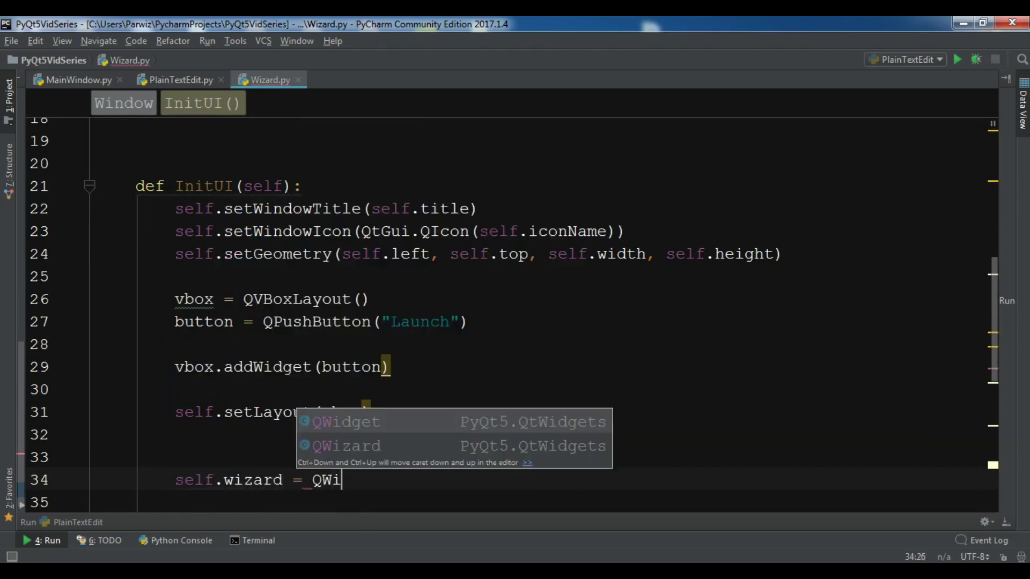
# Step: Add self.wizard = QWizard() above self.show() and open dedented blank lines below it
pyautogui.press('Down')
pyautogui.press('Return')
pyautogui.write('()')
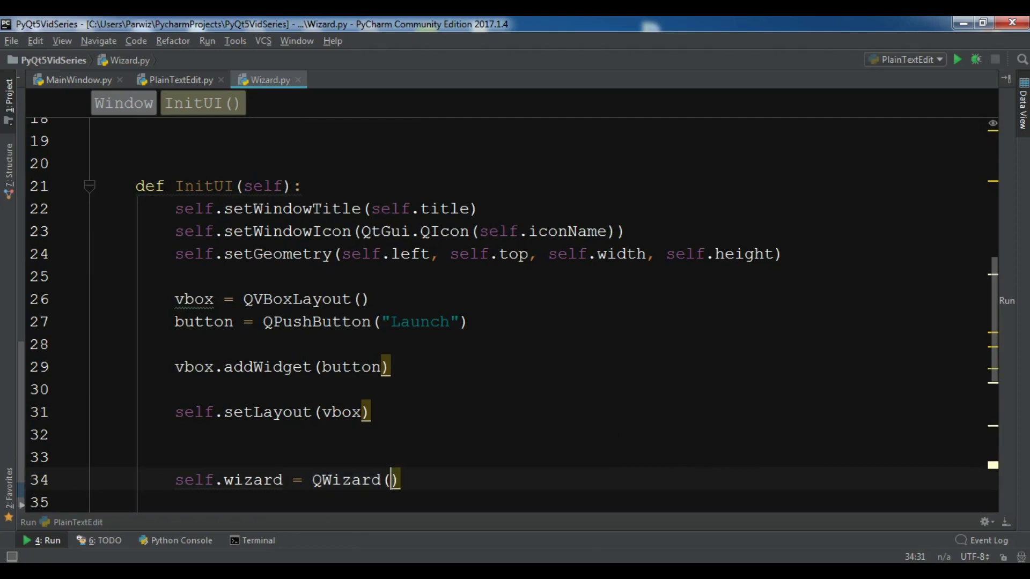
pyautogui.press('Right')
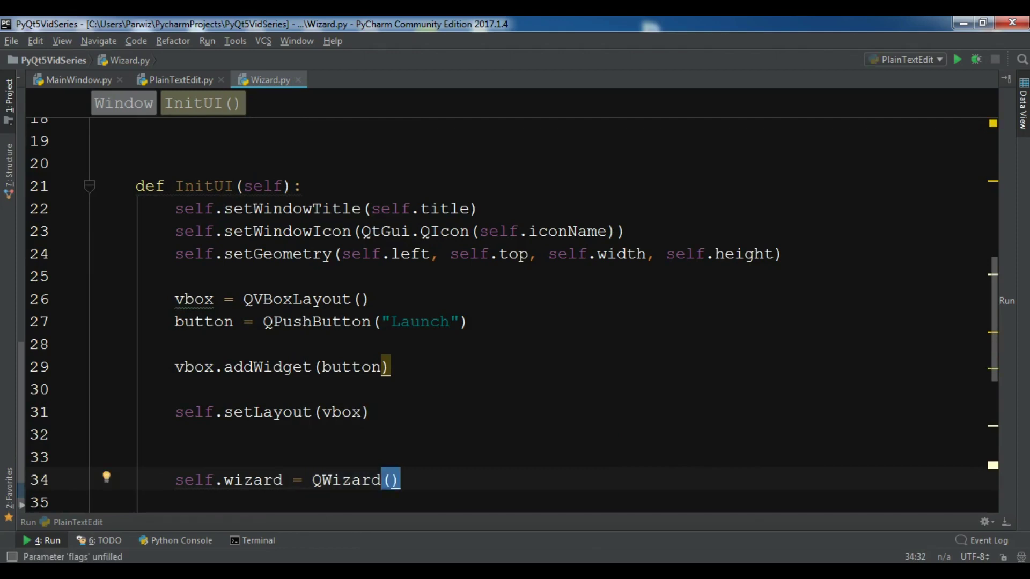
pyautogui.scroll(-5, 515, 322)
pyautogui.press('Down')
pyautogui.press('Down')
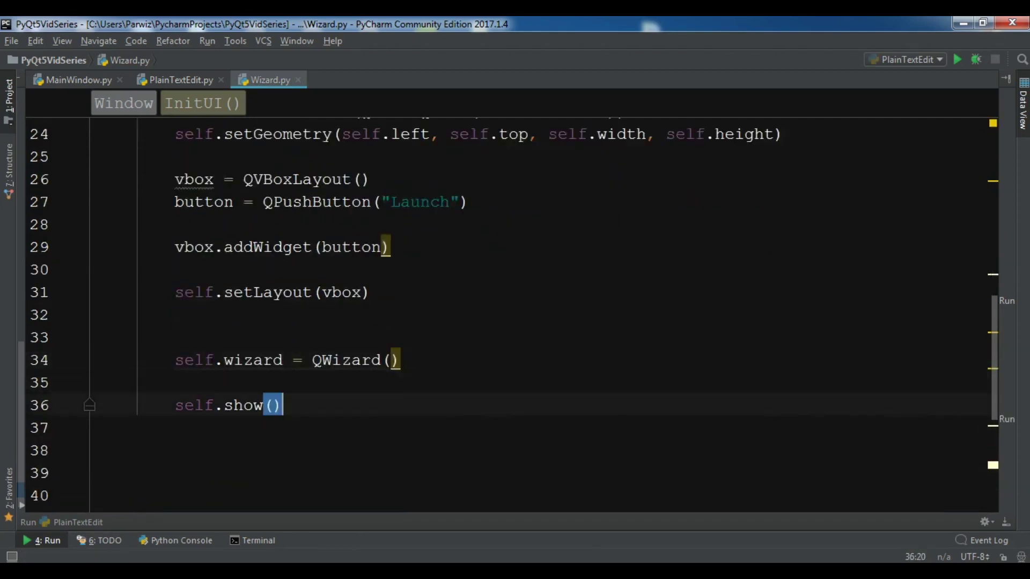
pyautogui.press('Down')
pyautogui.press('Down')
pyautogui.press('BackSpace')
pyautogui.press('BackSpace')
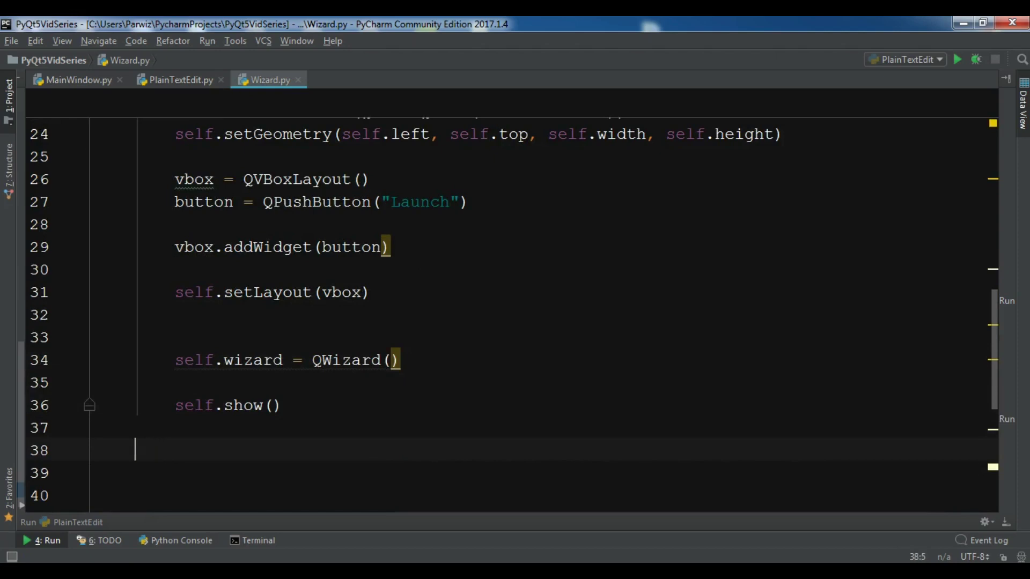
pyautogui.press('Return')
pyautogui.press('BackSpace')
pyautogui.press('BackSpace')
pyautogui.press('BackSpace')
pyautogui.press('BackSpace')
pyautogui.write('def btn')
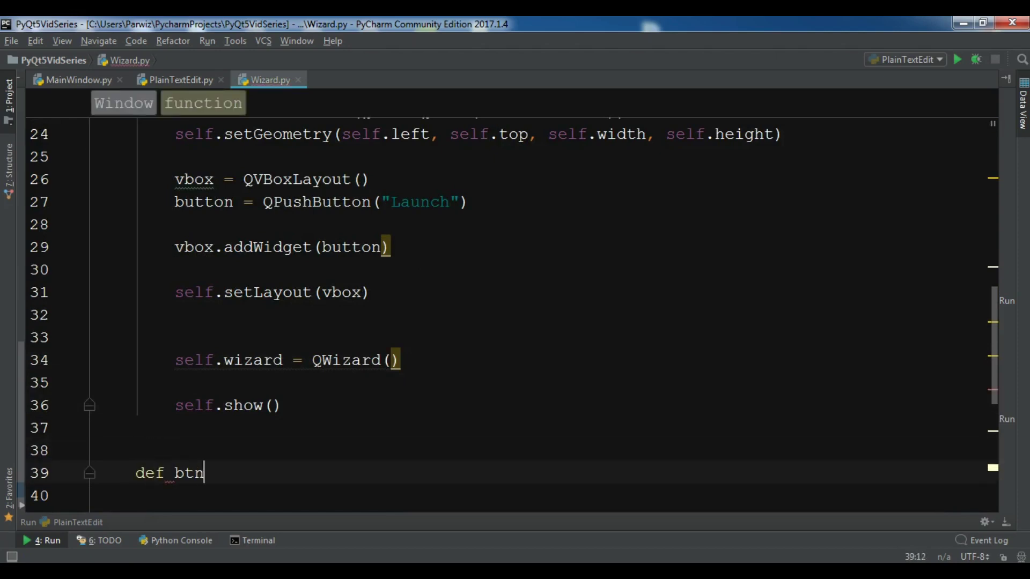
pyautogui.write('_clicked')
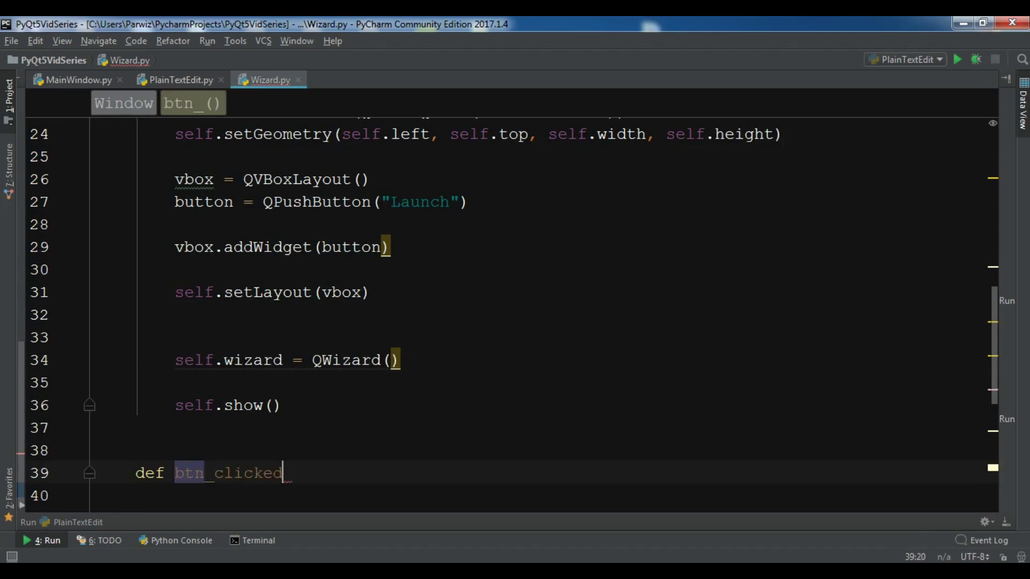
pyautogui.write('(self):')
# Step: Define btn_clicked(self) with the body self.wizard.open()
pyautogui.press('End')
pyautogui.press('Return')
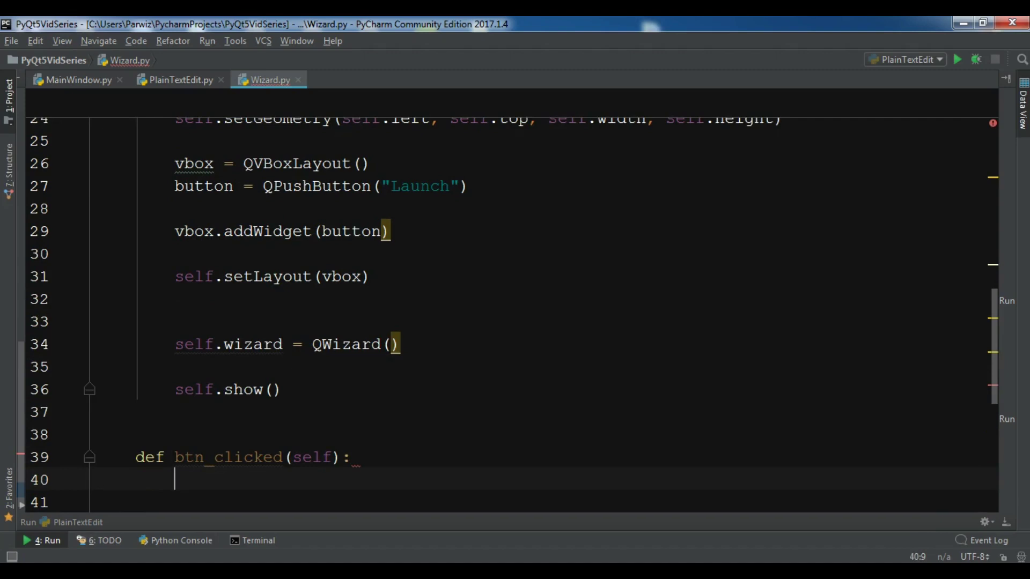
pyautogui.write('self')
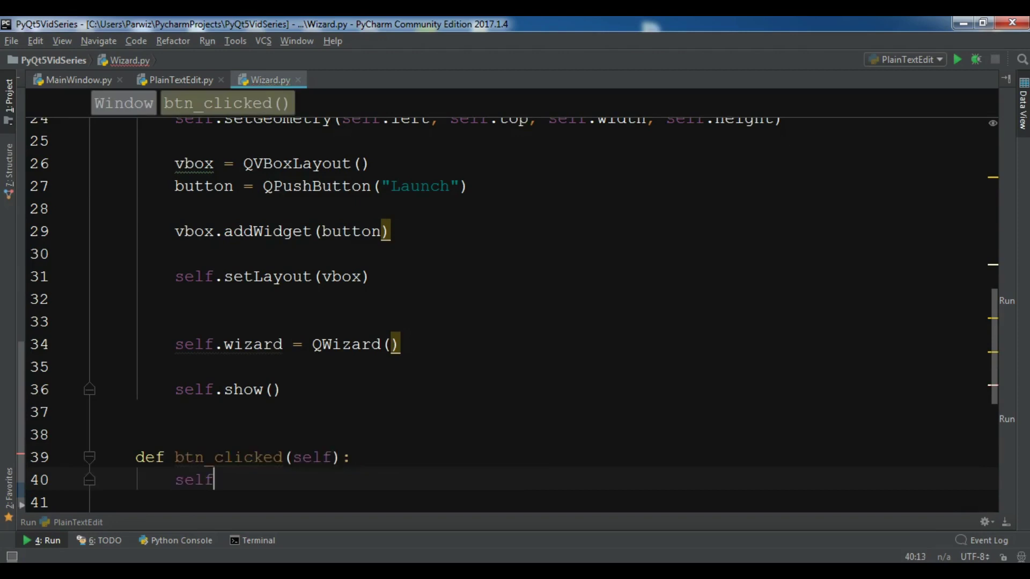
pyautogui.write('.wi')
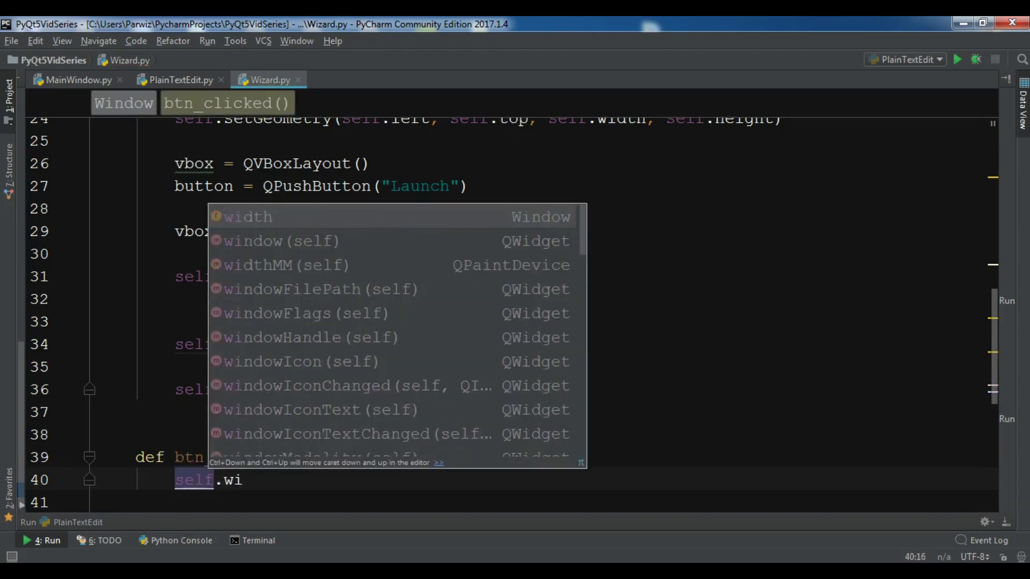
pyautogui.write('z')
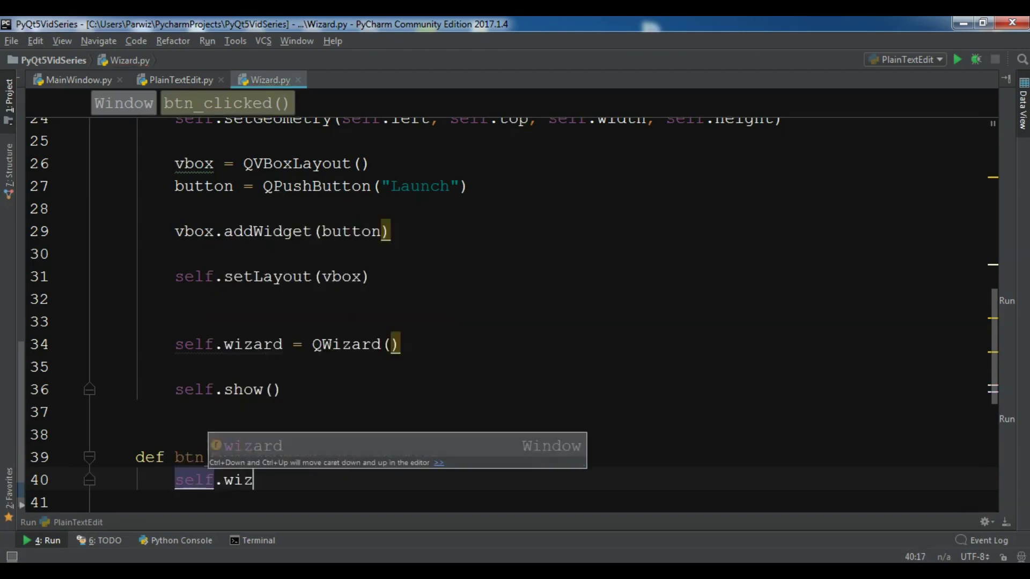
pyautogui.press('Tab')
pyautogui.write('.op')
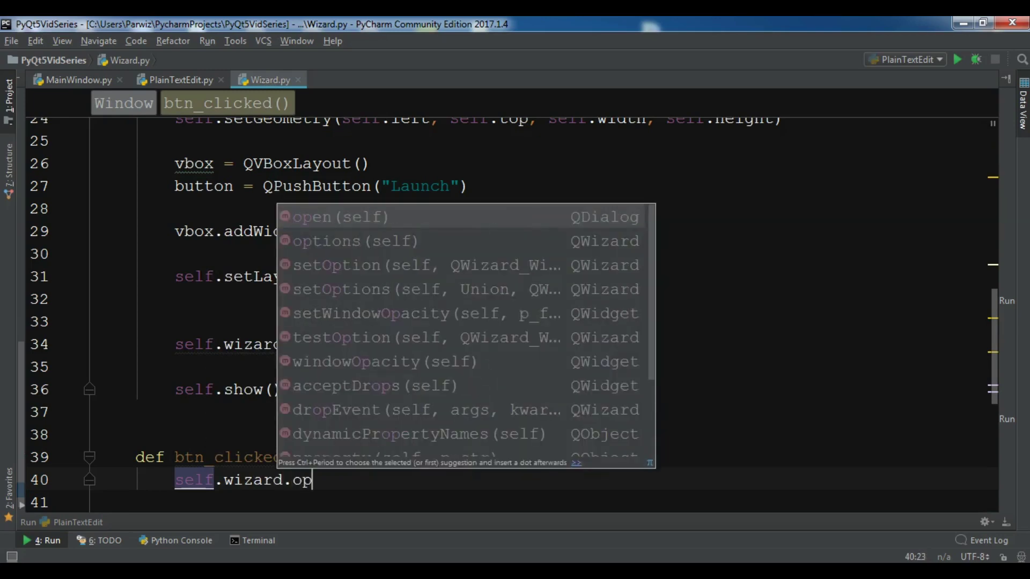
pyautogui.press('Tab')
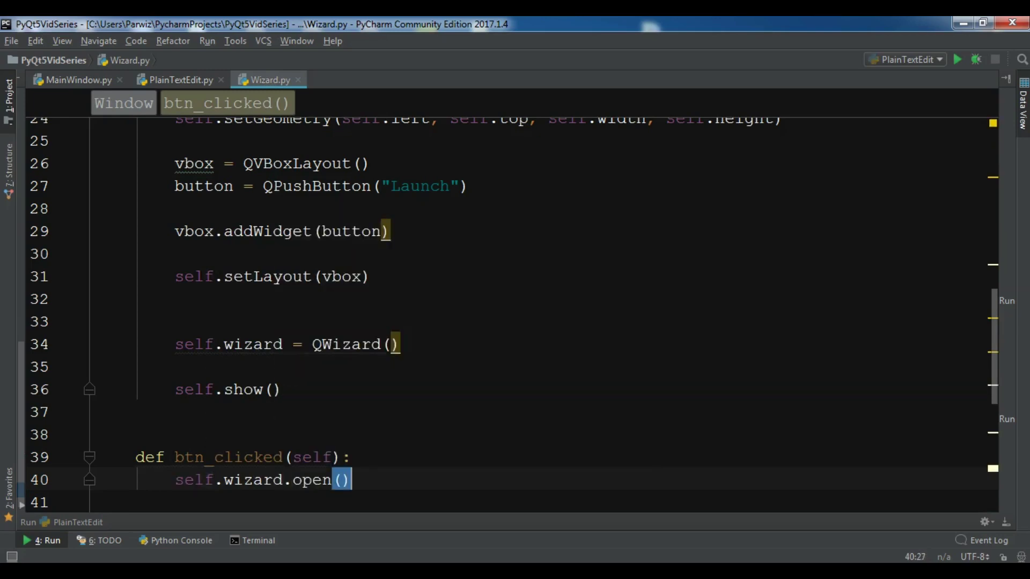
pyautogui.scroll(4, 515, 323)
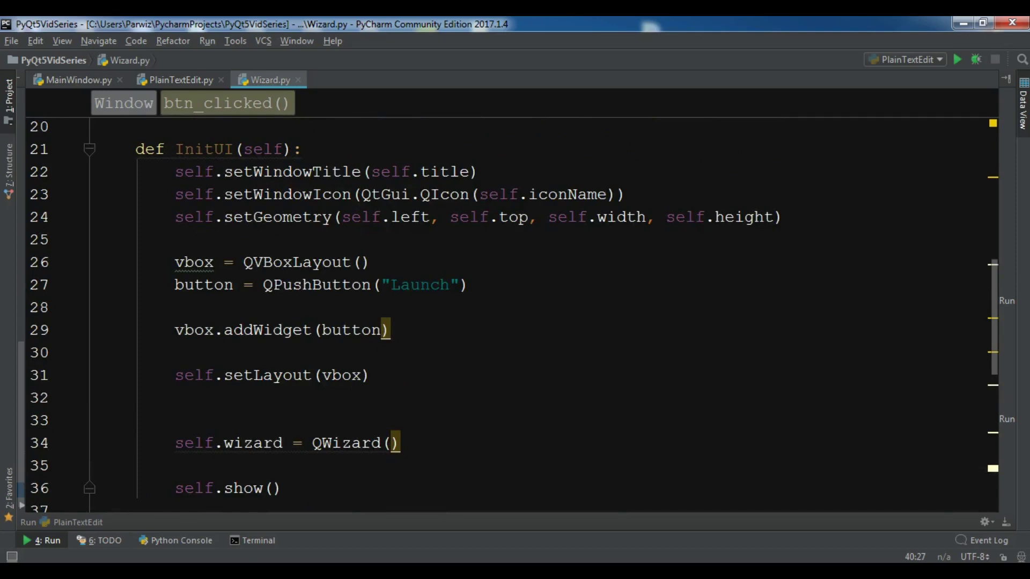
# Step: Add button.clicked.connect(self.btn_clicked) under the Launch button line and run Wizard.py
pyautogui.click(468, 284)
pyautogui.press('Return')
pyautogui.write('bu')
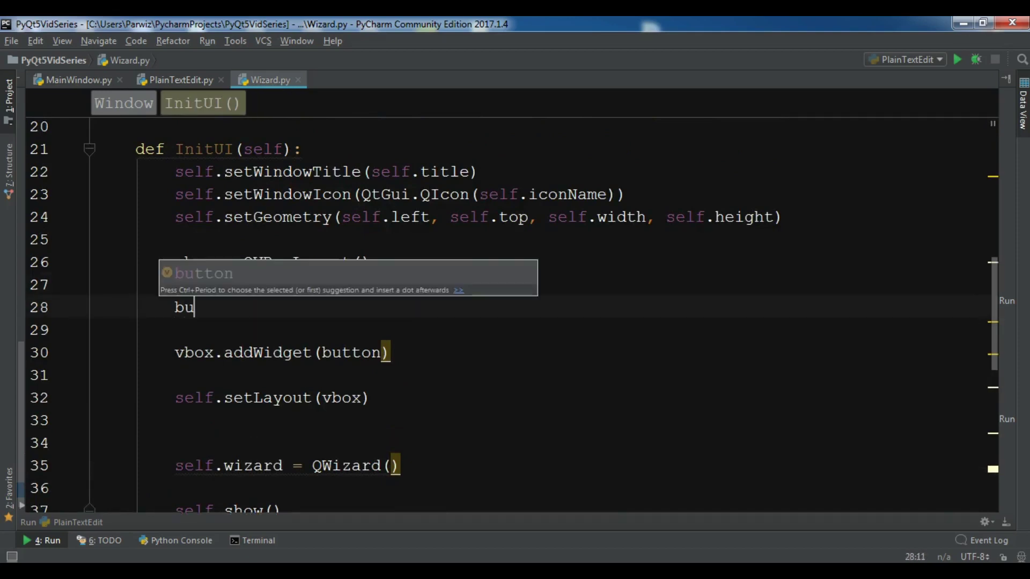
pyautogui.press('Tab')
pyautogui.write('.cli')
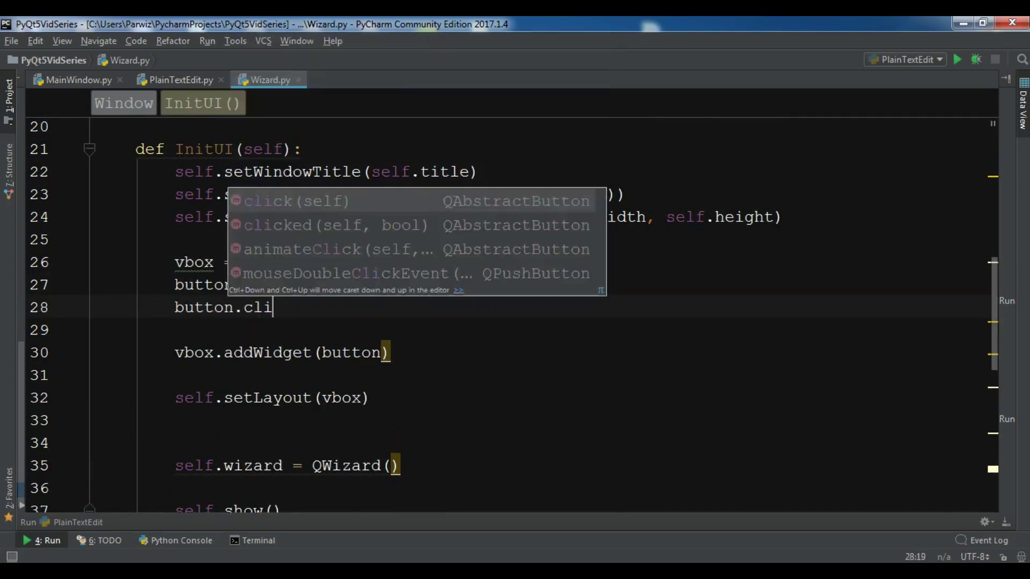
pyautogui.press('Down')
pyautogui.press('Return')
pyautogui.write('(\\')
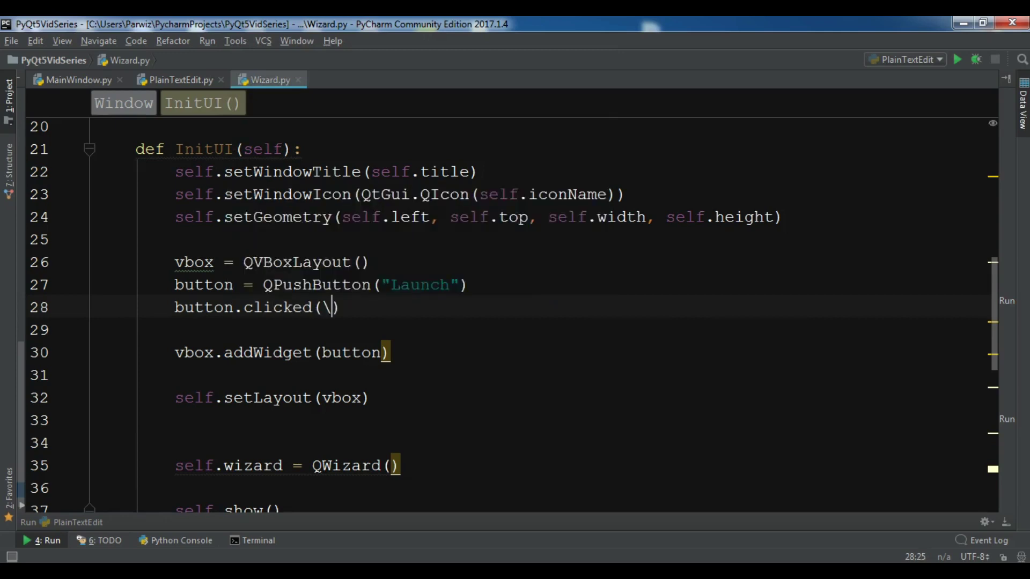
pyautogui.press('BackSpace')
pyautogui.press('BackSpace')
pyautogui.write('.con')
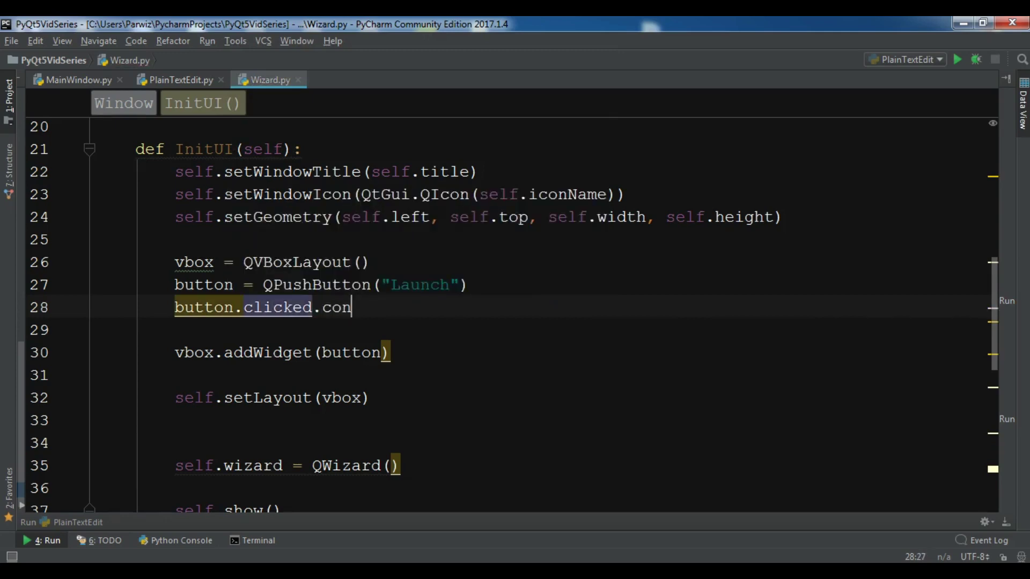
pyautogui.write('nect(sel')
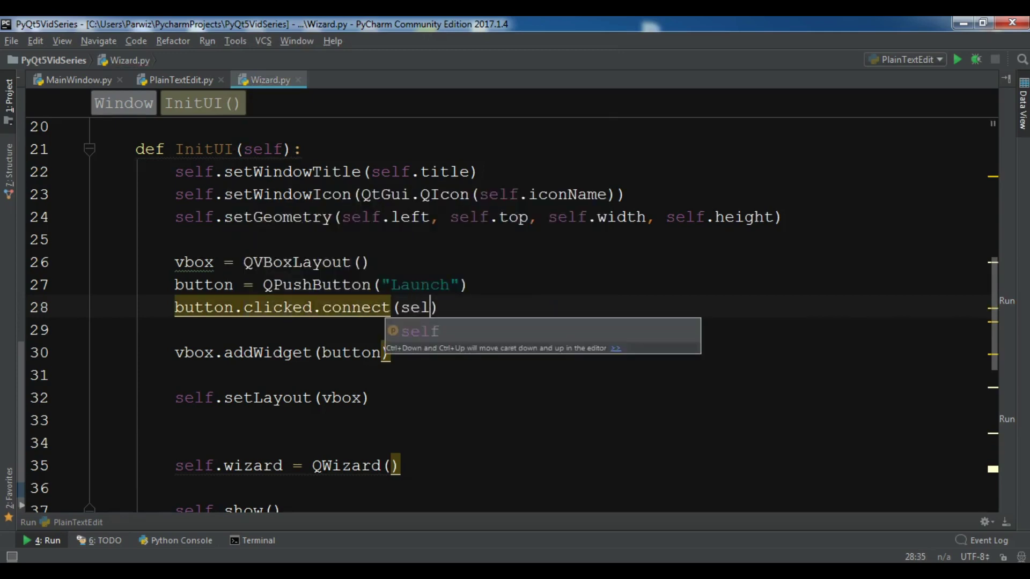
pyautogui.write('f.bt')
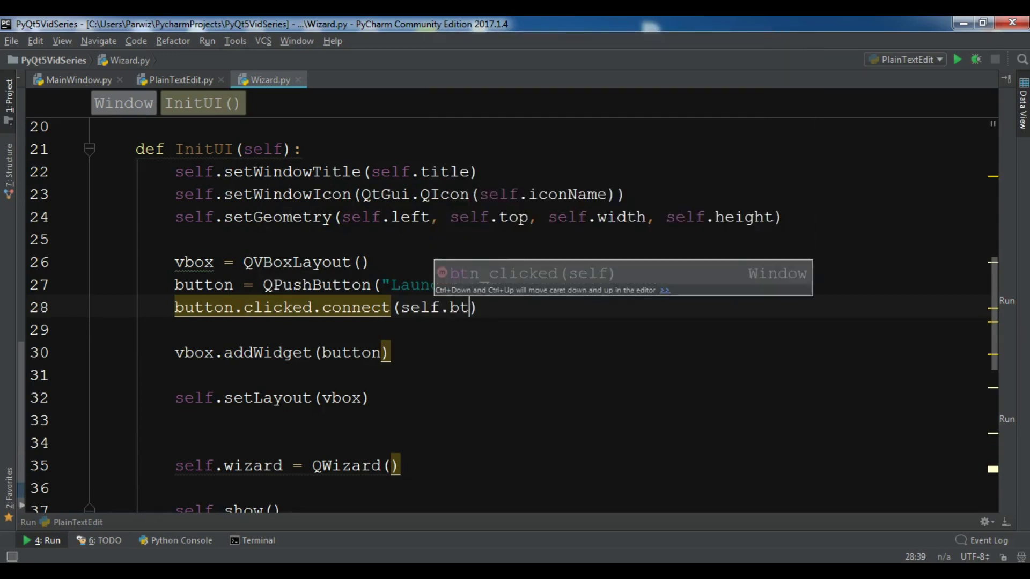
pyautogui.press('Tab')
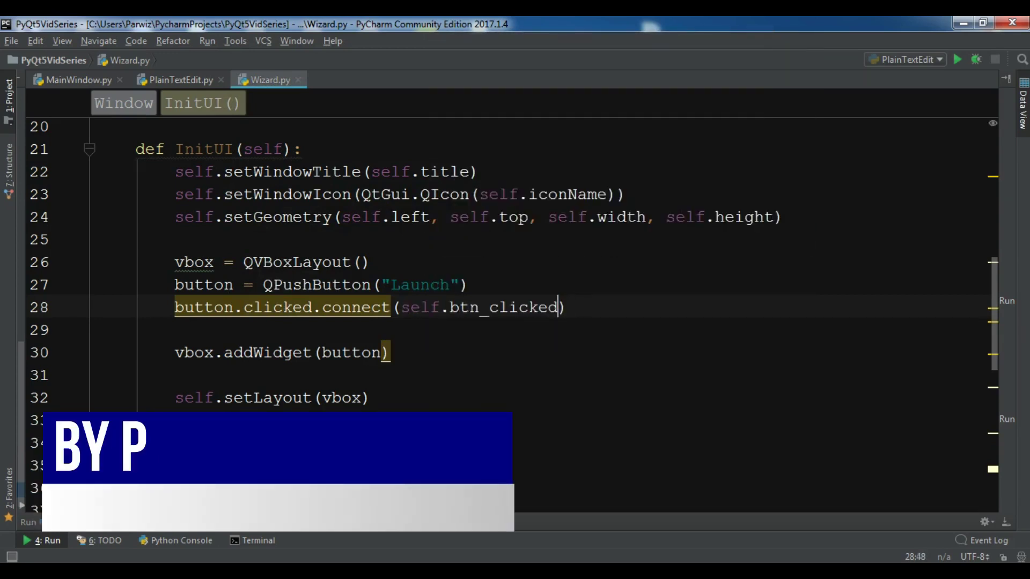
pyautogui.press('Up')
pyautogui.rightClick(577, 283)
pyautogui.click(667, 460)
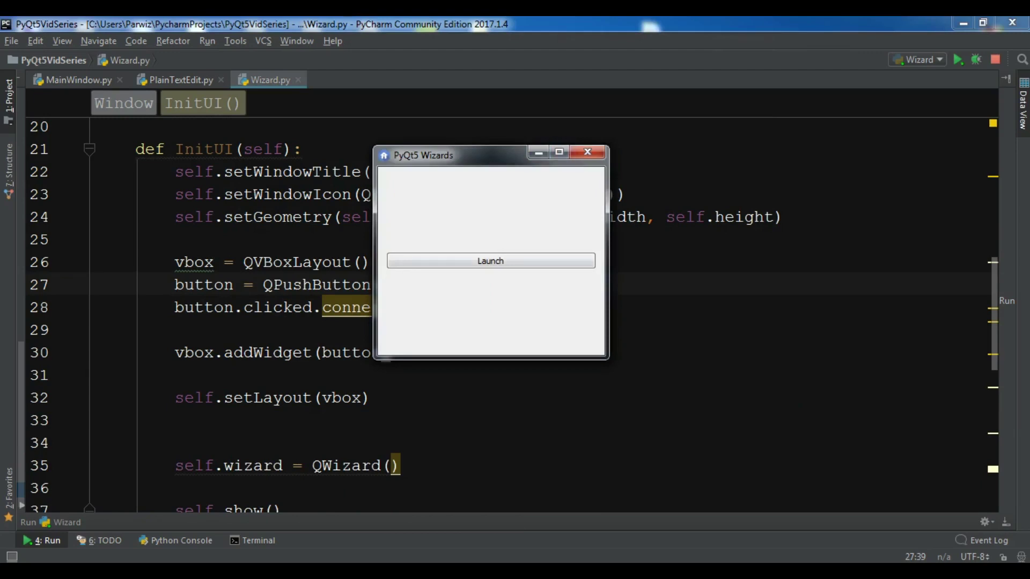
pyautogui.moveTo(607, 358); pyautogui.dragTo(587, 342)
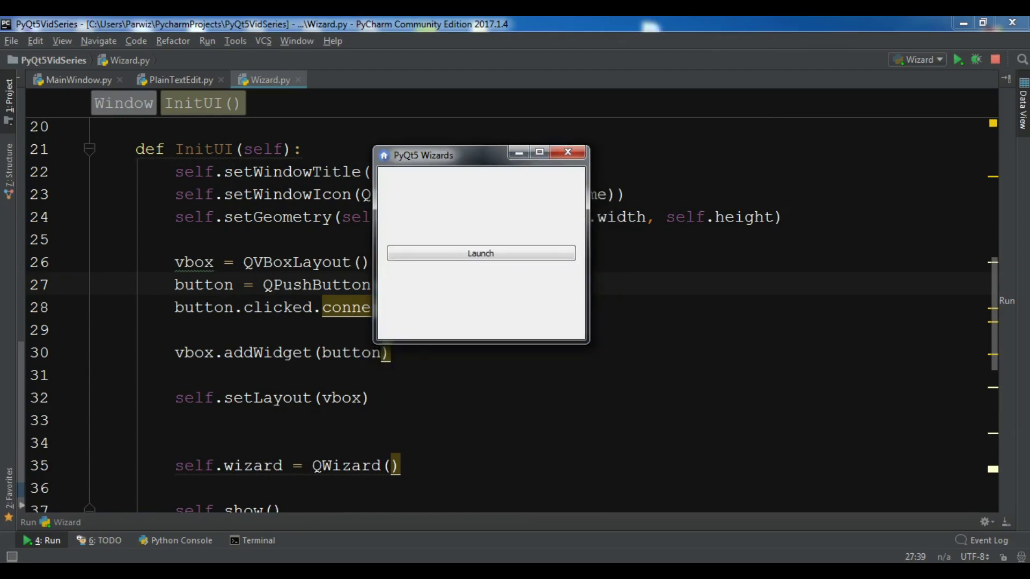
pyautogui.click(480, 253)
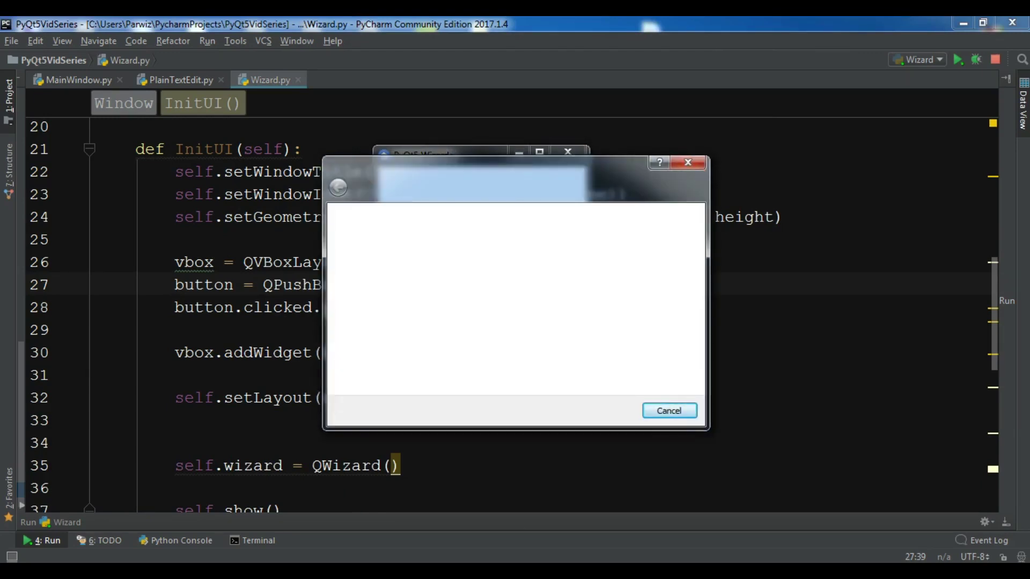
pyautogui.moveTo(482, 163); pyautogui.dragTo(358, 194)
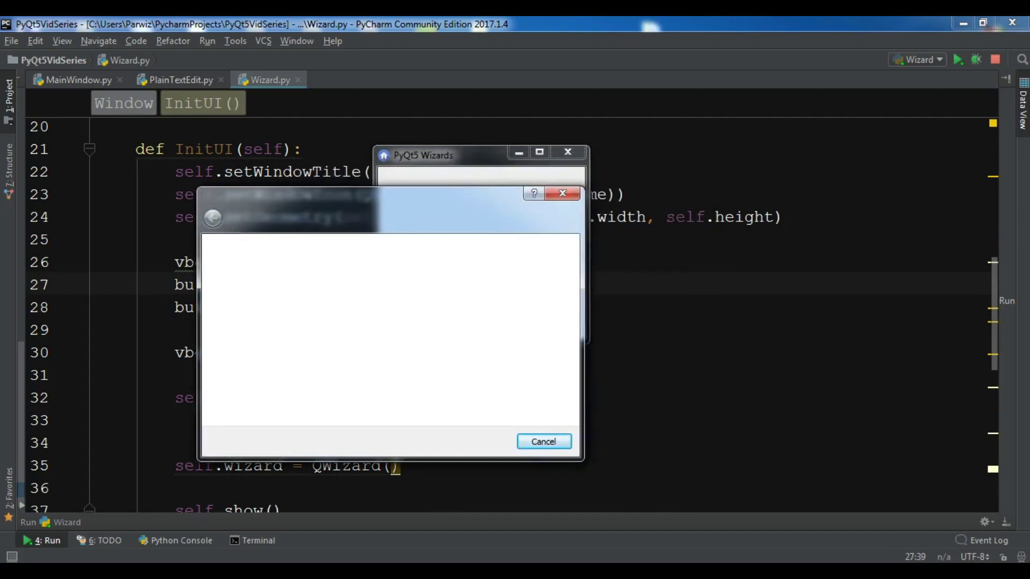
pyautogui.click(543, 441)
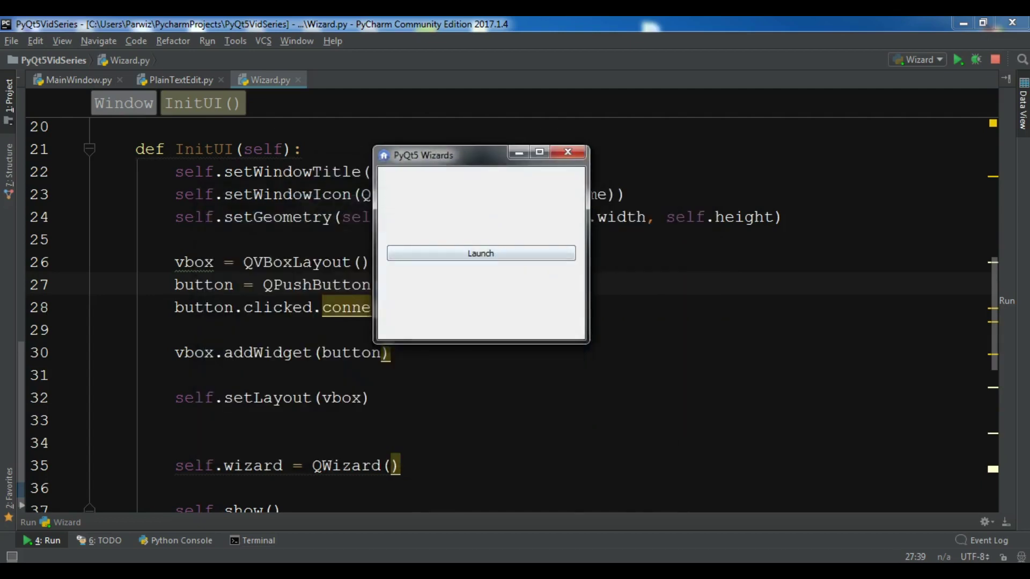
pyautogui.click(480, 254)
pyautogui.moveTo(362, 195); pyautogui.dragTo(375, 174)
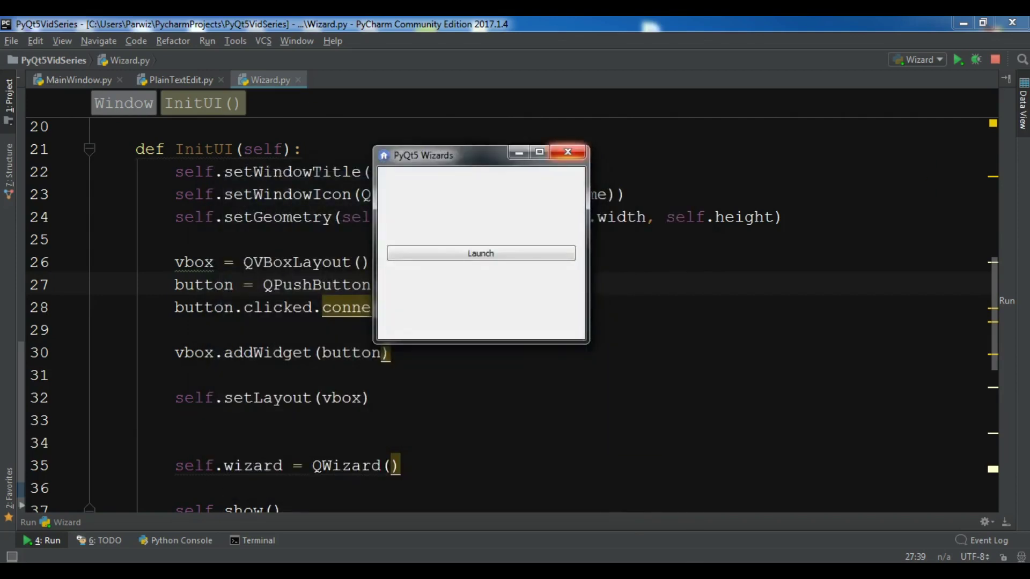
pyautogui.click(568, 152)
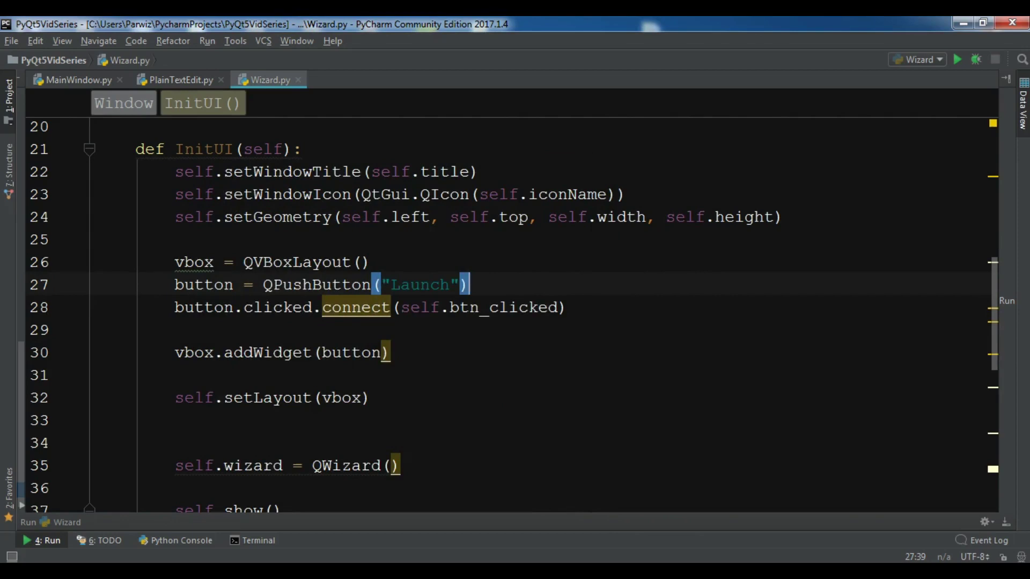
pyautogui.press('Return')
pyautogui.write('sel')
# Step: Add self.wizard.setWindowTitle("Launching") below the QWizard line and run Wizard.py
pyautogui.press('BackSpace')
pyautogui.press('BackSpace')
pyautogui.press('BackSpace')
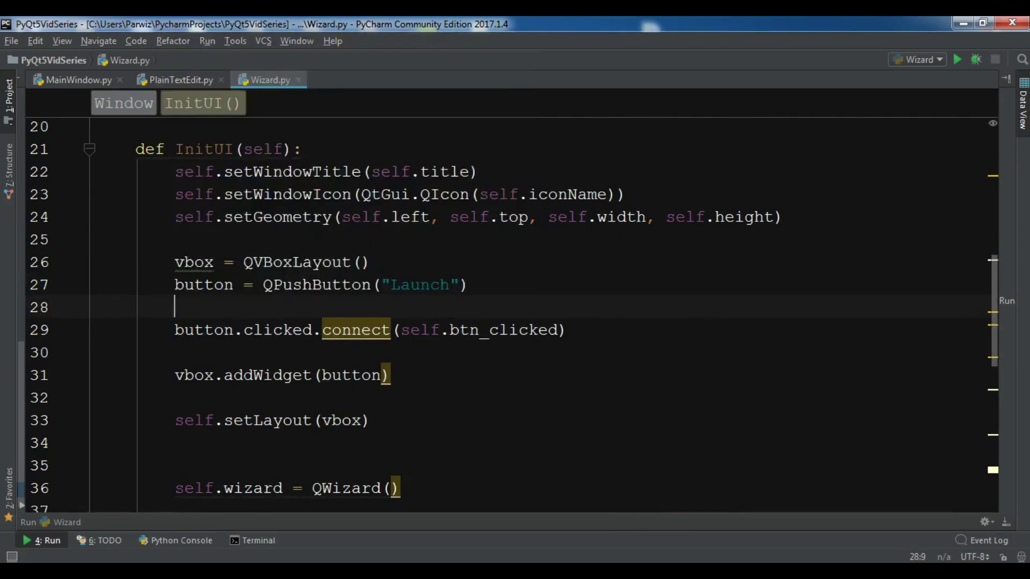
pyautogui.click(403, 488)
pyautogui.press('Return')
pyautogui.write('s')
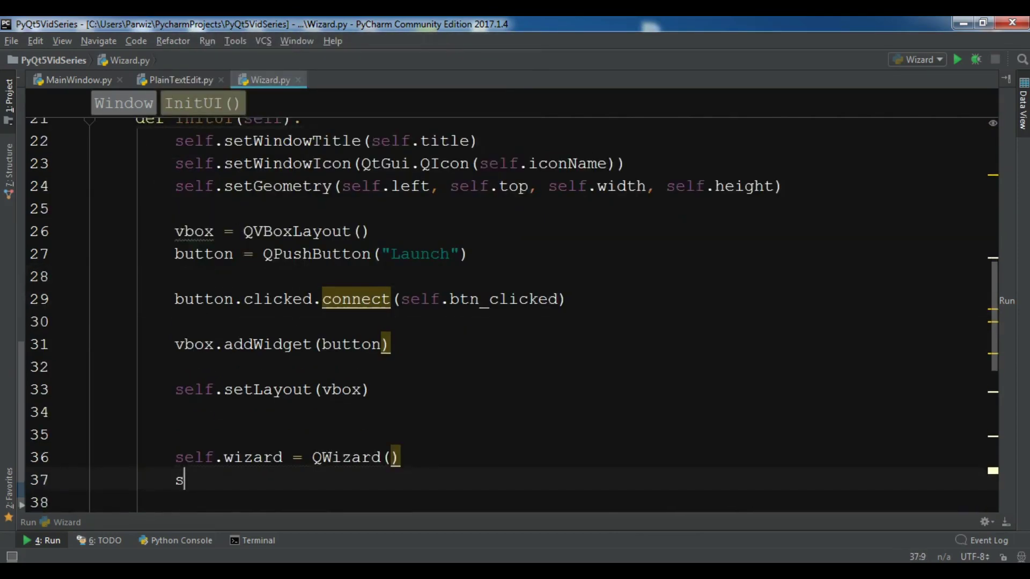
pyautogui.write('elf.tit')
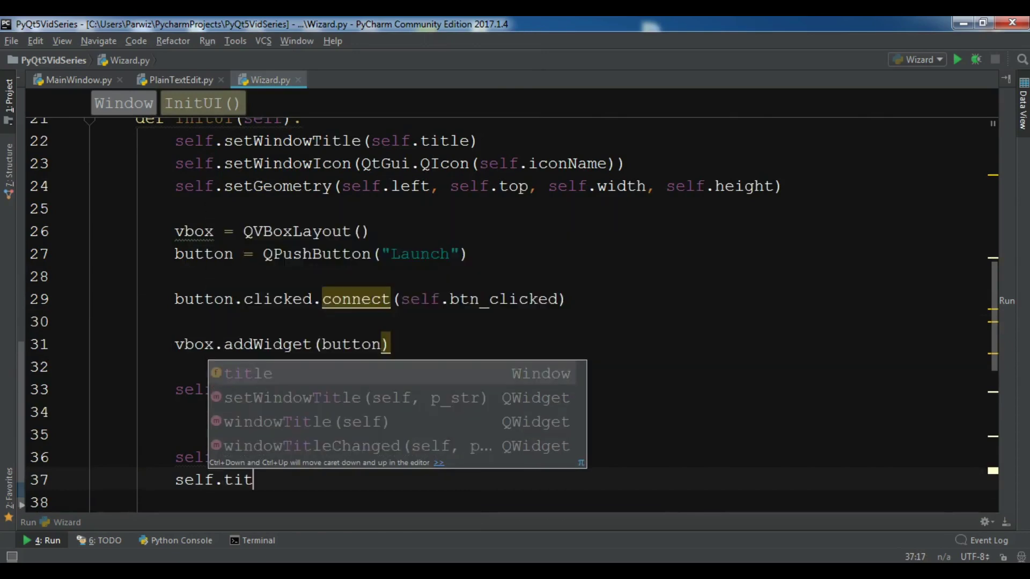
pyautogui.press('BackSpace')
pyautogui.press('BackSpace')
pyautogui.press('BackSpace')
pyautogui.write('s')
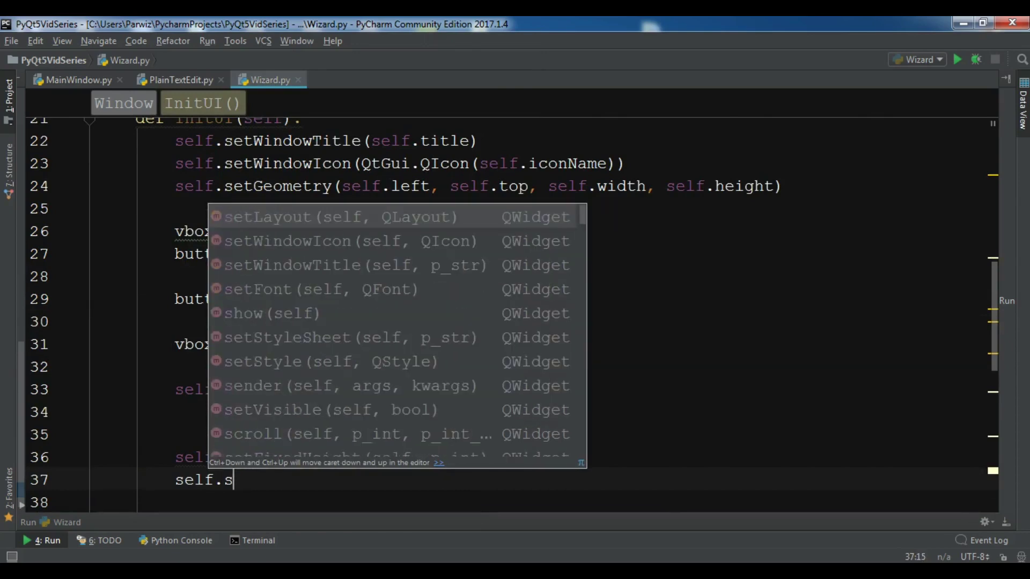
pyautogui.write('etWind')
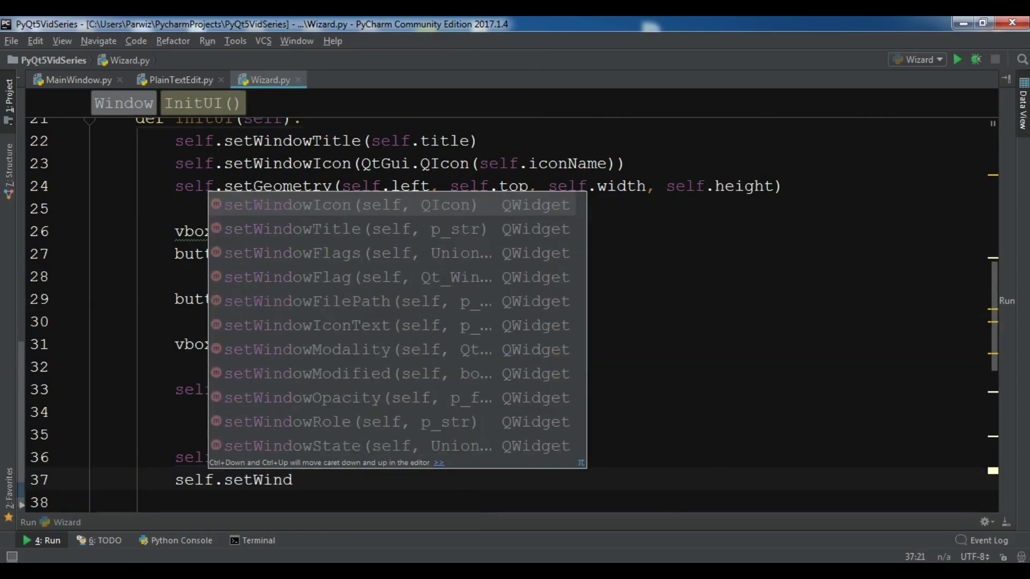
pyautogui.press('BackSpace')
pyautogui.press('BackSpace')
pyautogui.press('BackSpace')
pyautogui.press('BackSpace')
pyautogui.press('BackSpace')
pyautogui.press('BackSpace')
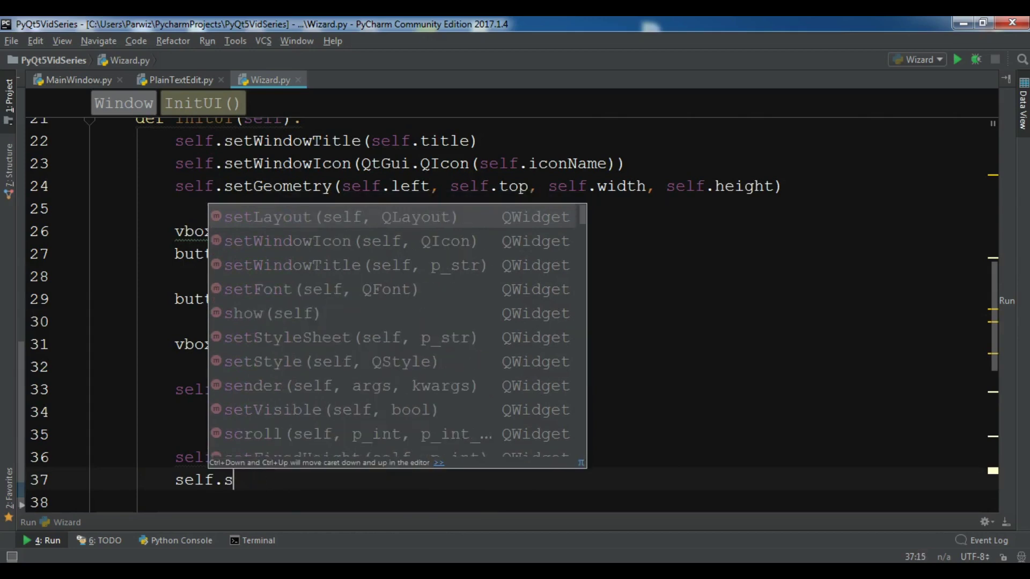
pyautogui.press('BackSpace')
pyautogui.write('wi')
pyautogui.press('Tab')
pyautogui.write('.')
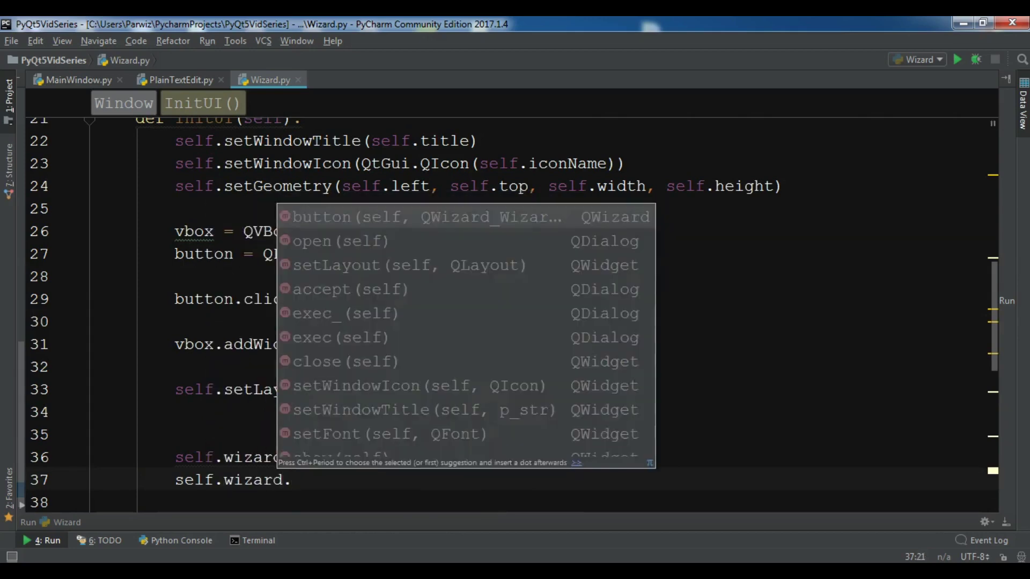
pyautogui.write('setWind')
pyautogui.press('Down')
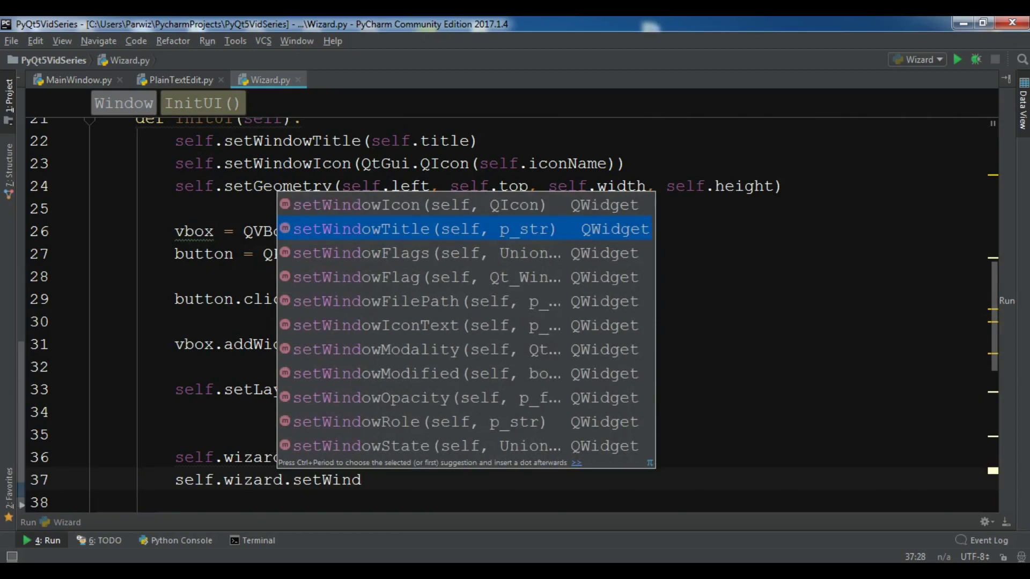
pyautogui.press('Tab')
pyautogui.write('(')
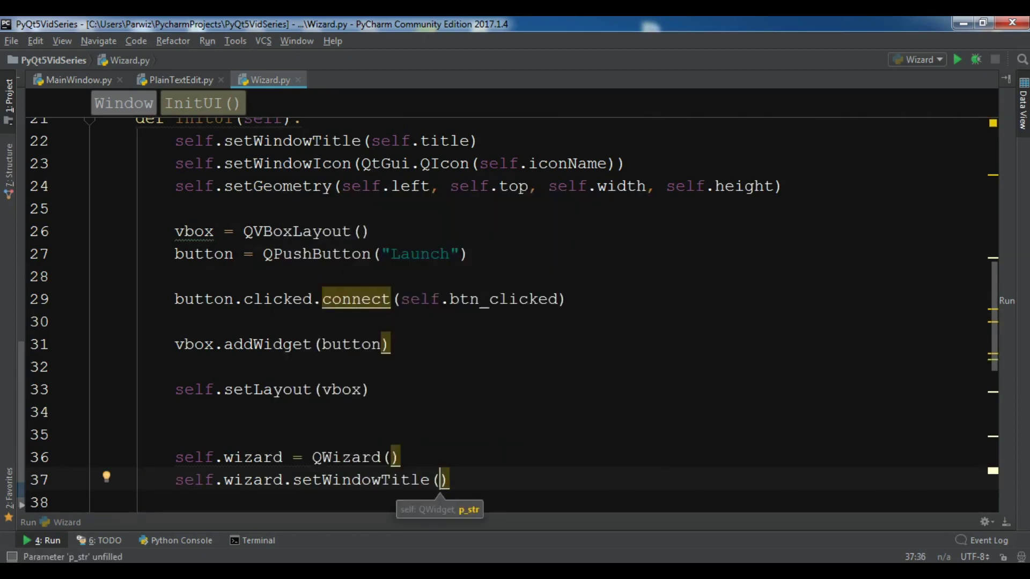
pyautogui.write('"')
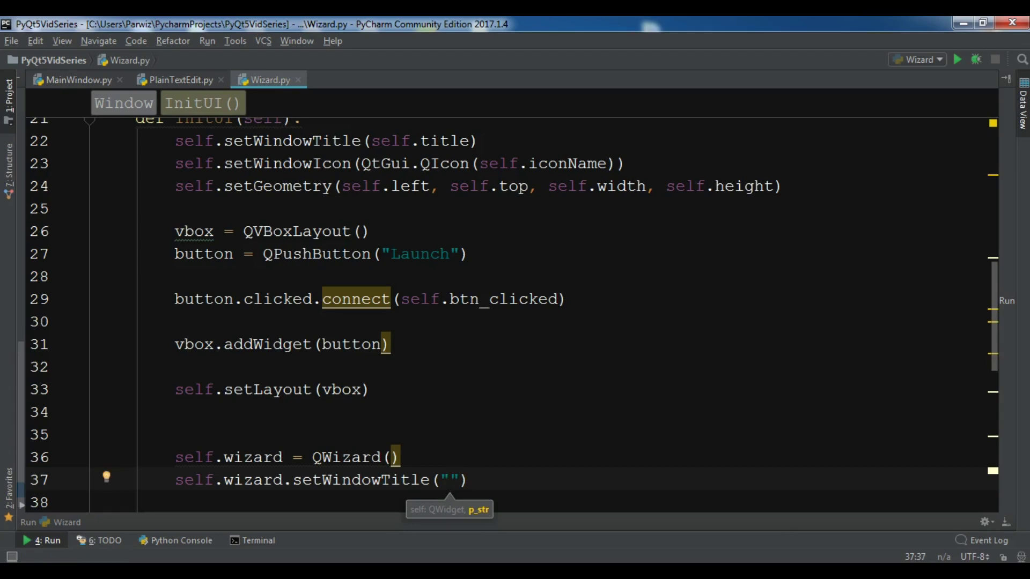
pyautogui.write('Launching')
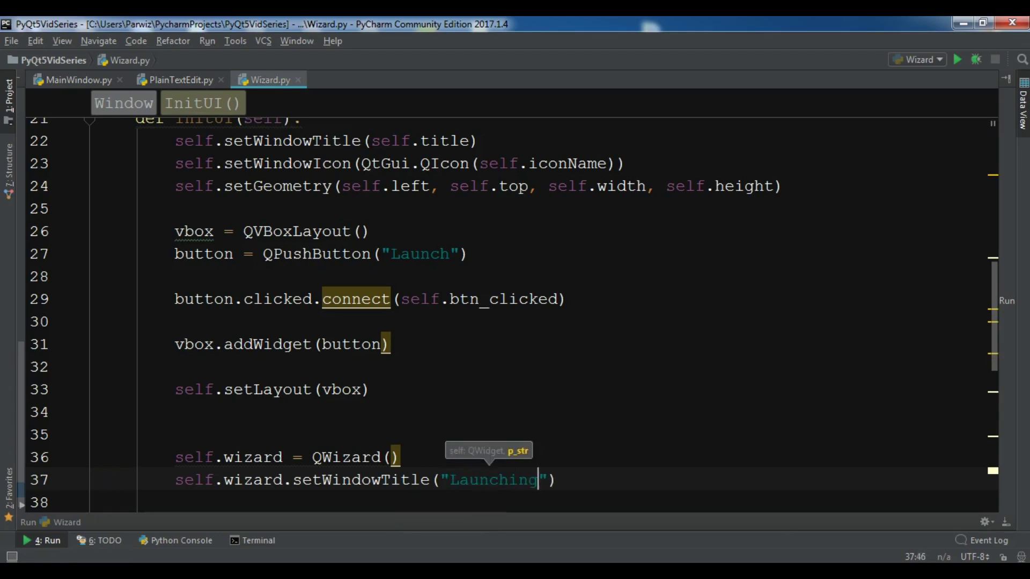
pyautogui.rightClick(656, 367)
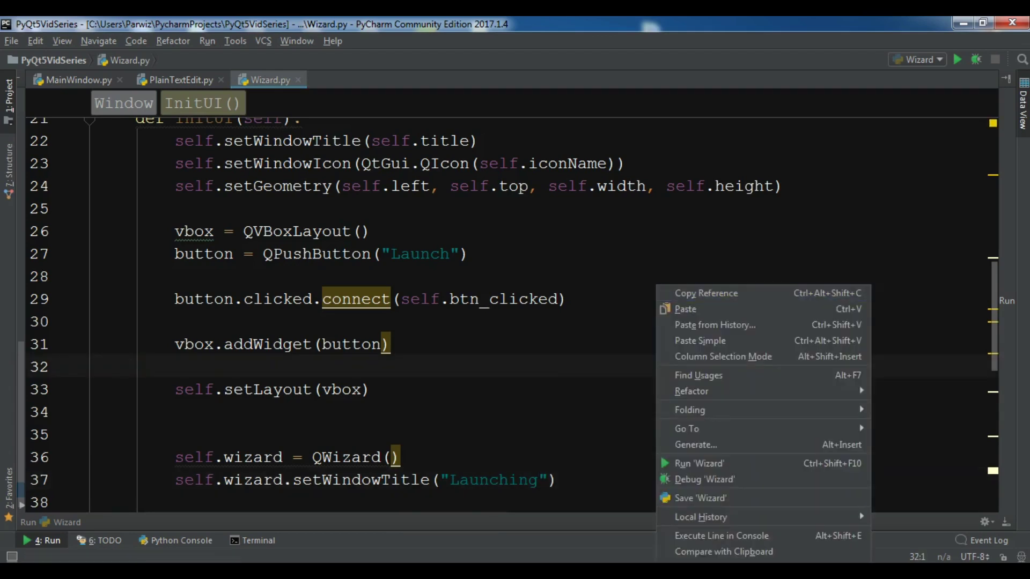
pyautogui.click(724, 463)
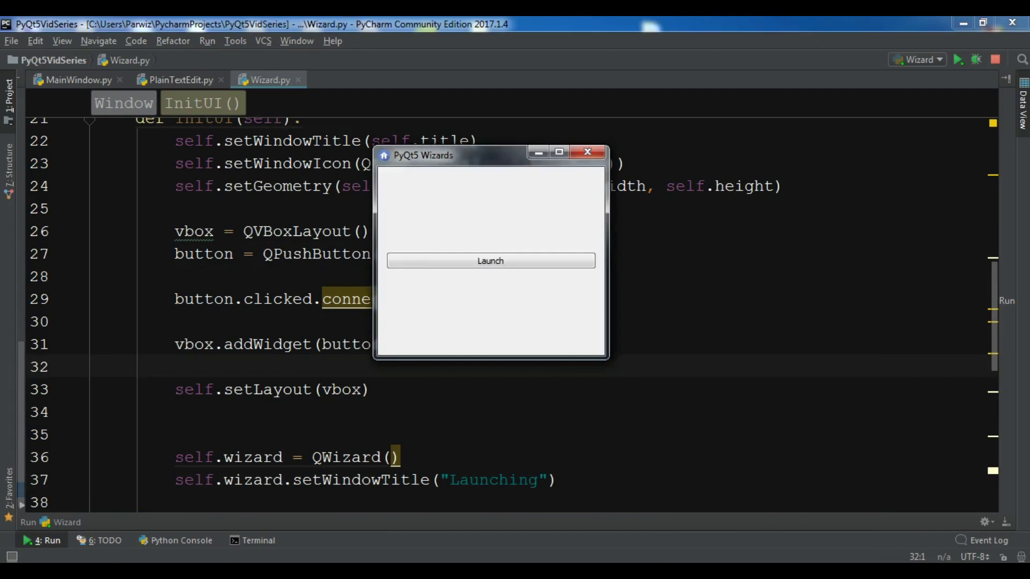
pyautogui.click(490, 260)
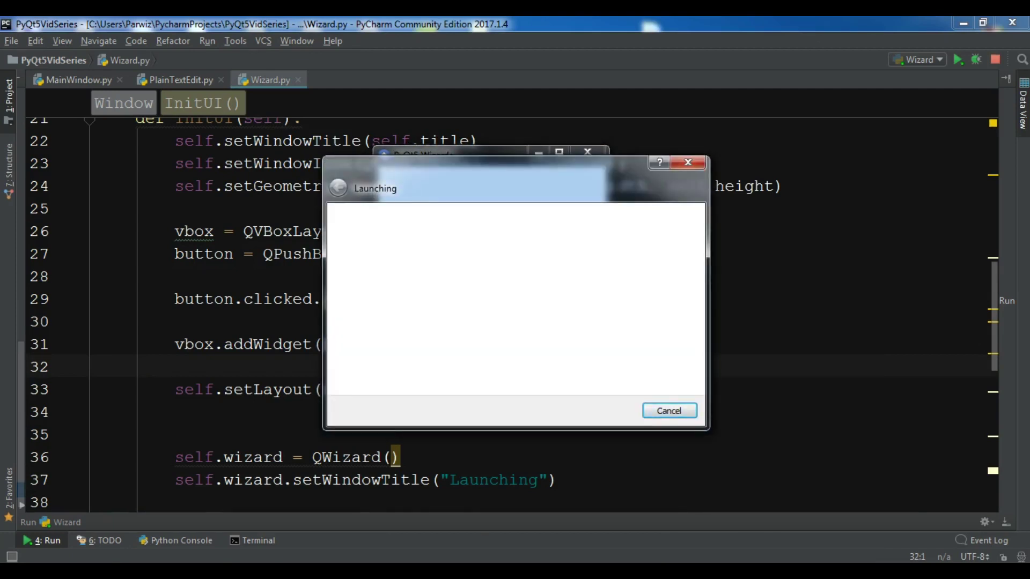
pyautogui.click(688, 163)
pyautogui.click(586, 153)
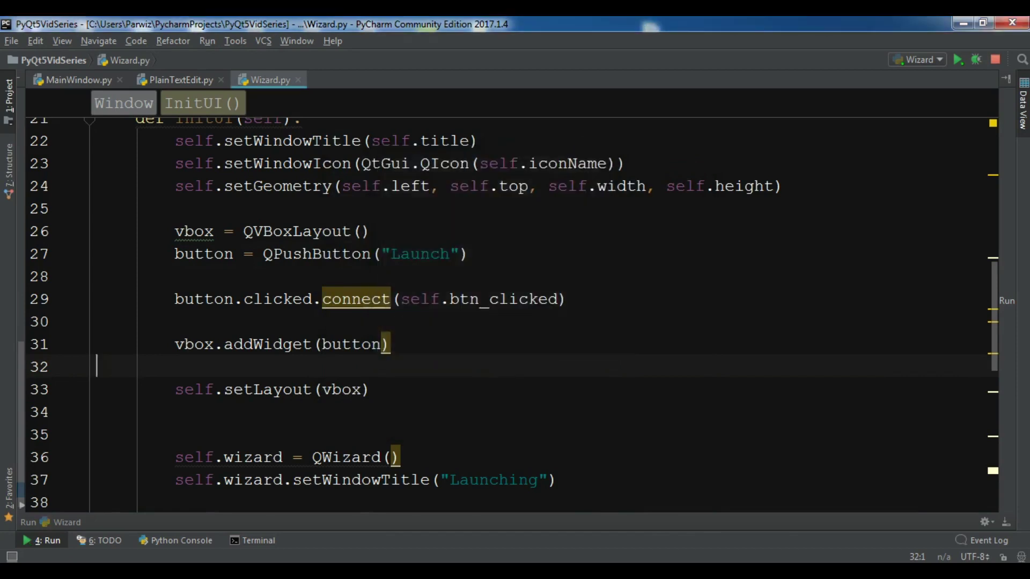